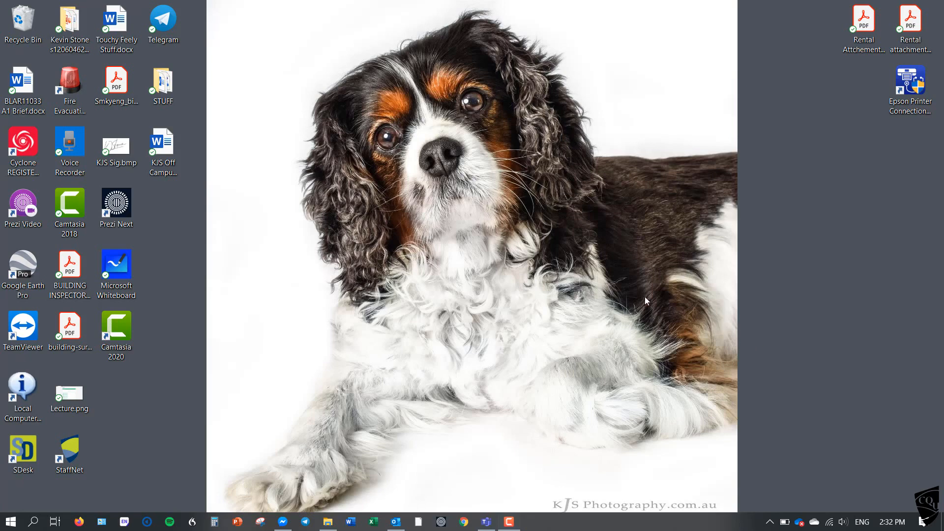
Switch to Word and set the Normal style's font to Arial, 12 pt.
left_click(349, 524)
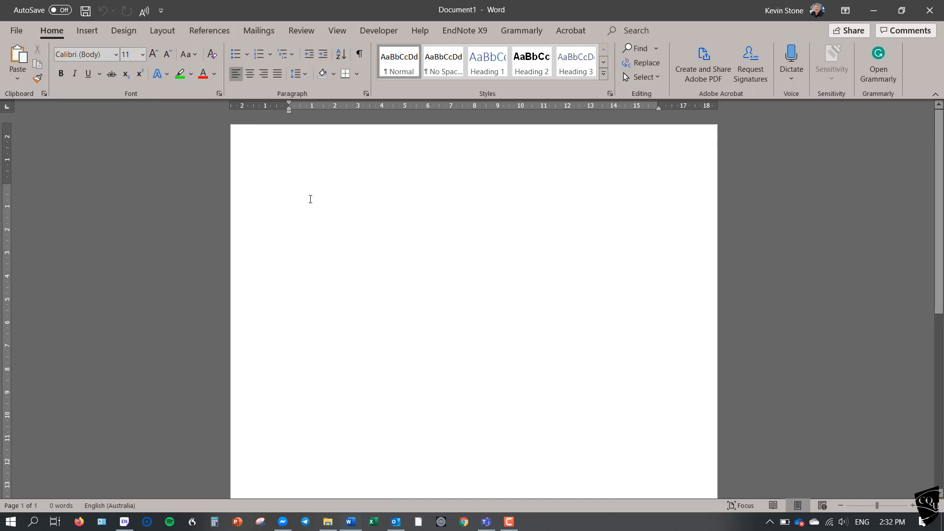
right_click(401, 68)
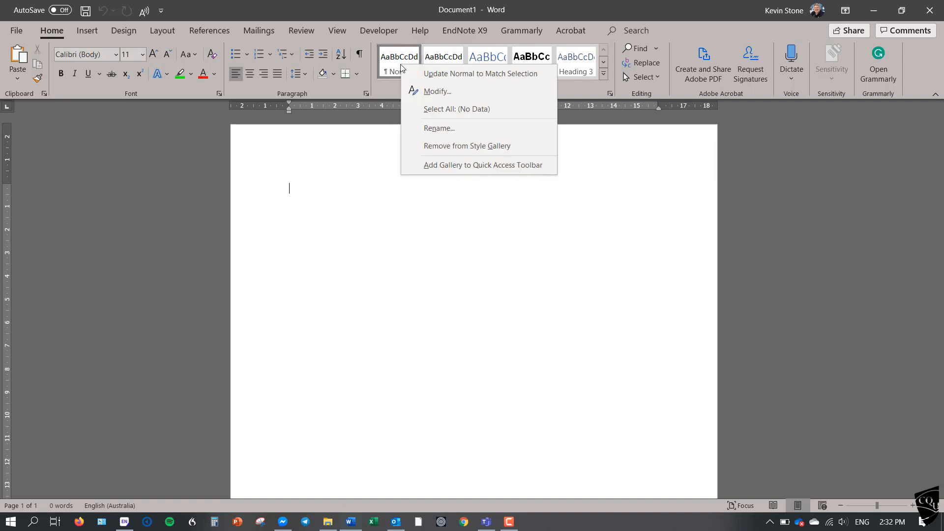
left_click(436, 92)
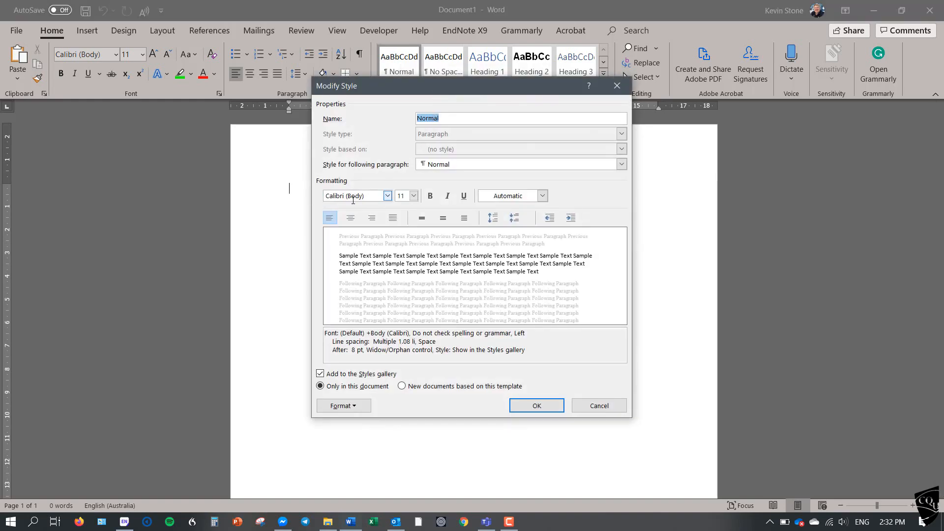
left_click(387, 196)
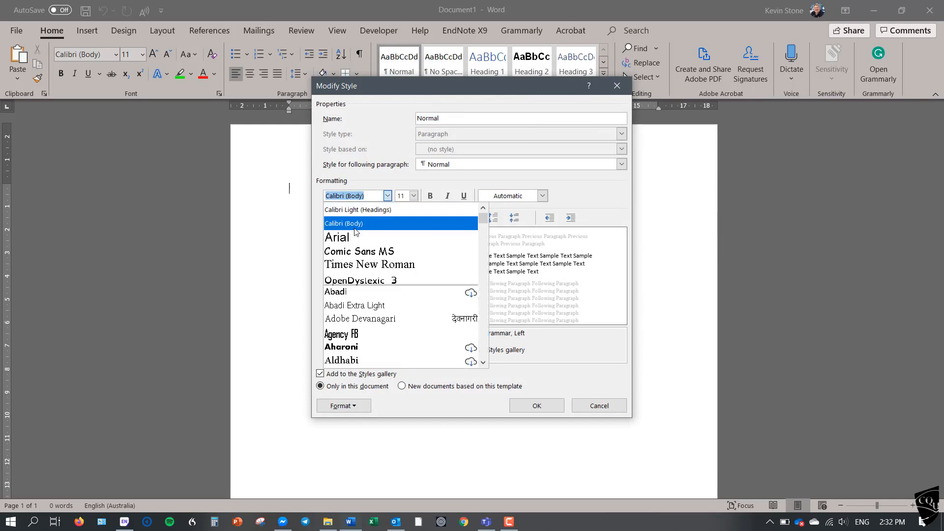
left_click(346, 238)
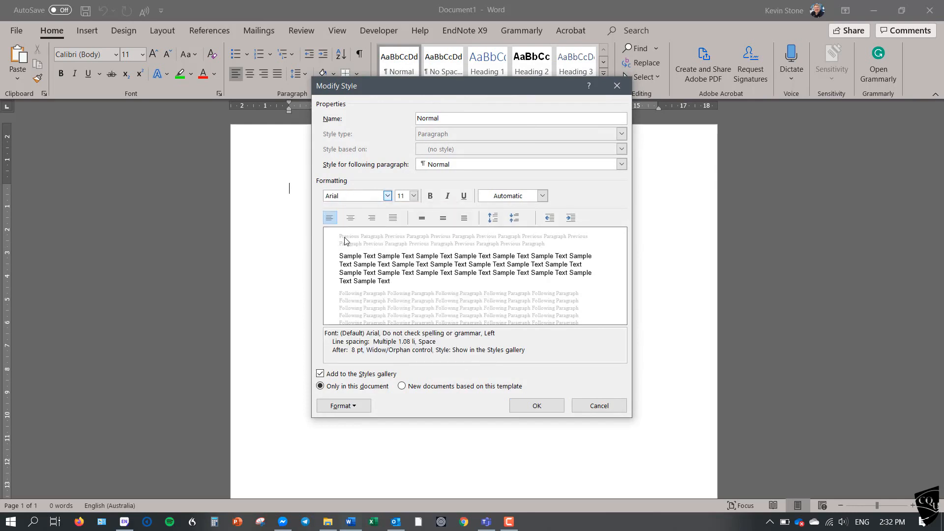
left_click(414, 195)
left_click(401, 240)
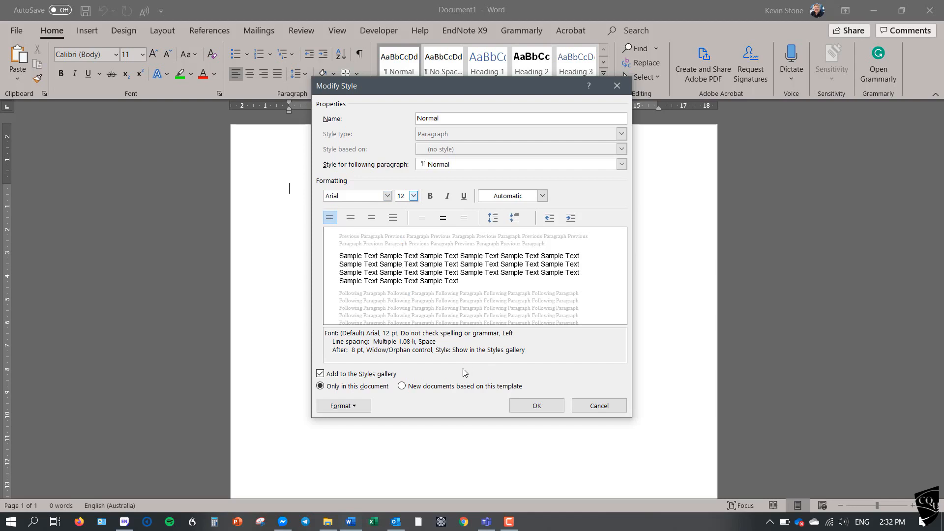
Set the Normal style's line spacing to 1.5 lines and apply the style changes.
left_click(357, 407)
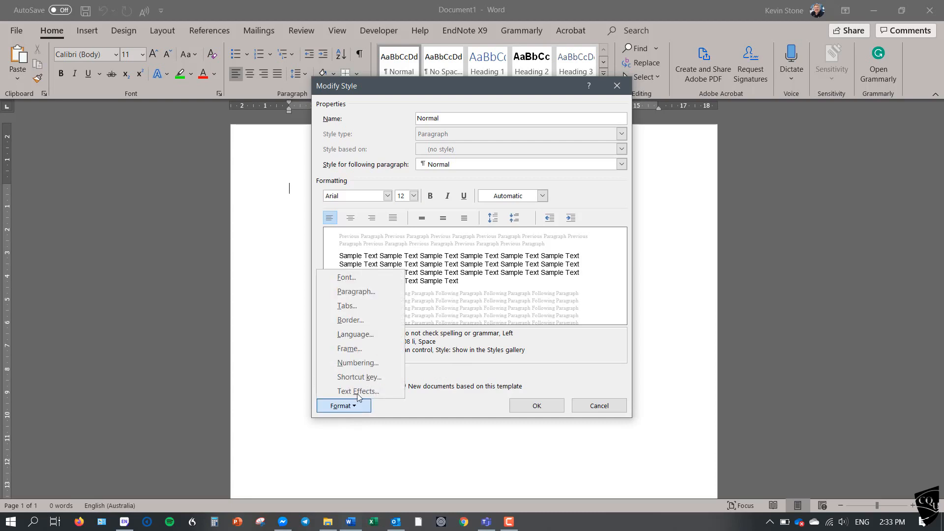
left_click(371, 291)
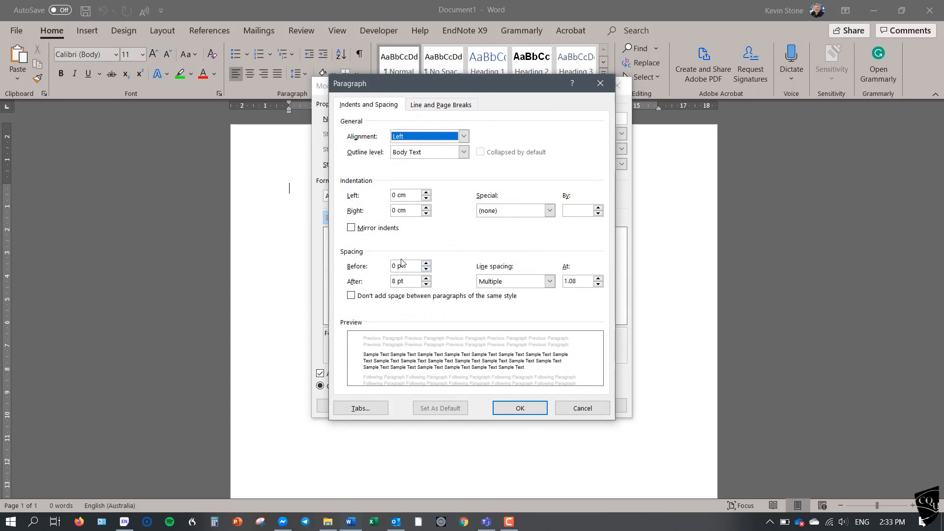
left_click(550, 282)
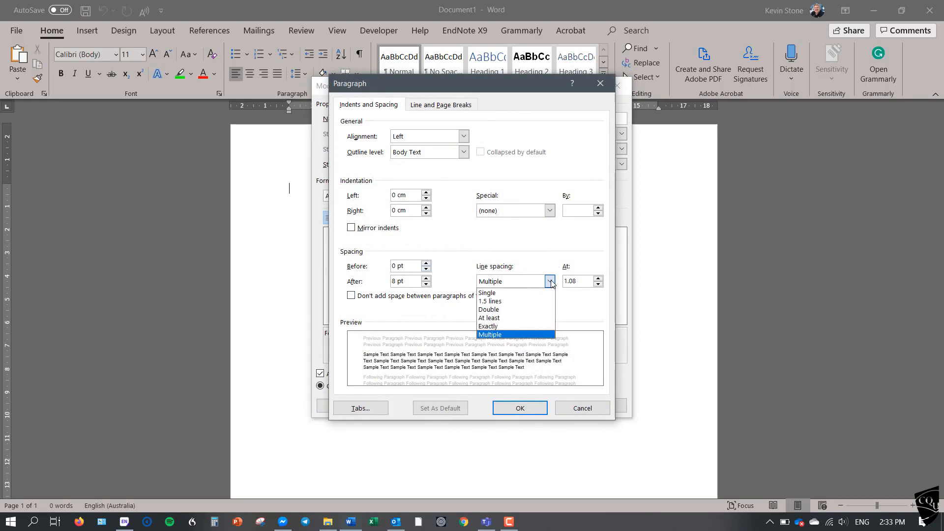
left_click(515, 302)
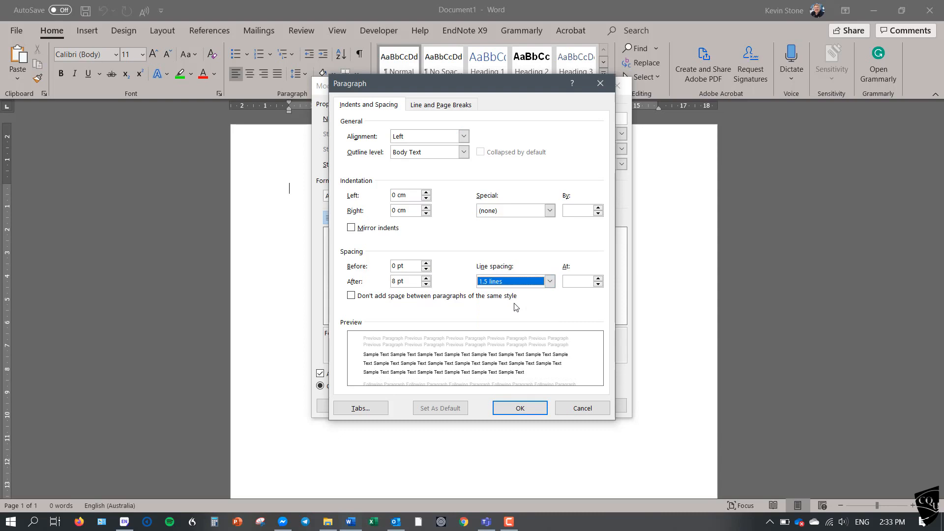
left_click(513, 414)
left_click(531, 407)
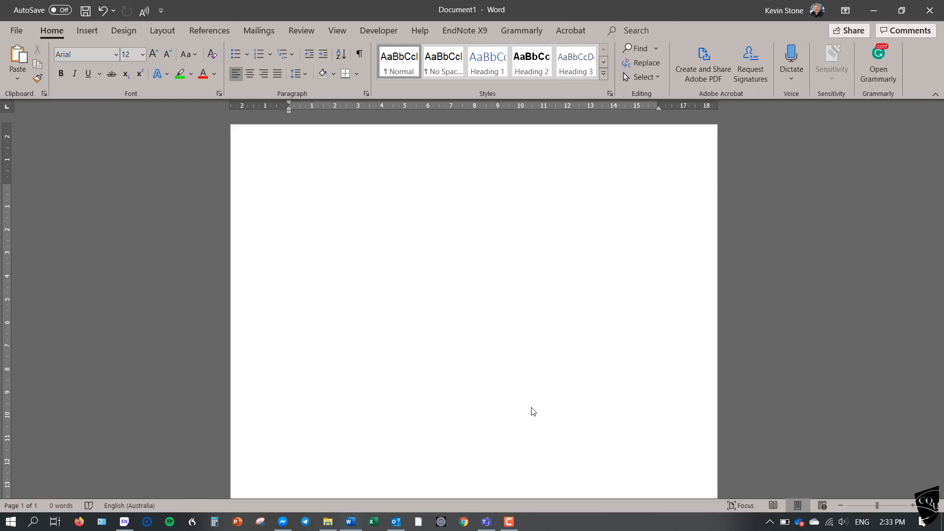
Apply Heading 1 to the empty first line and set that style's font to Arial, 14 pt.
left_click(492, 64)
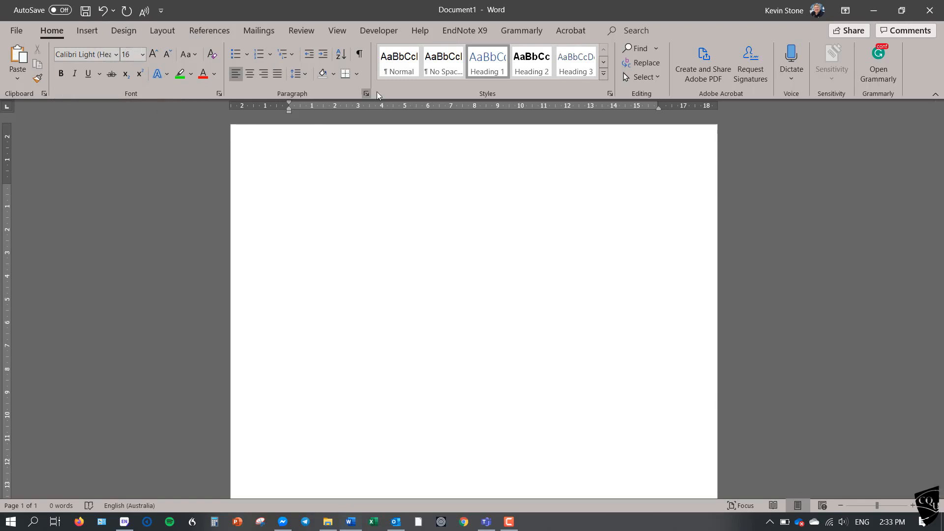
right_click(480, 68)
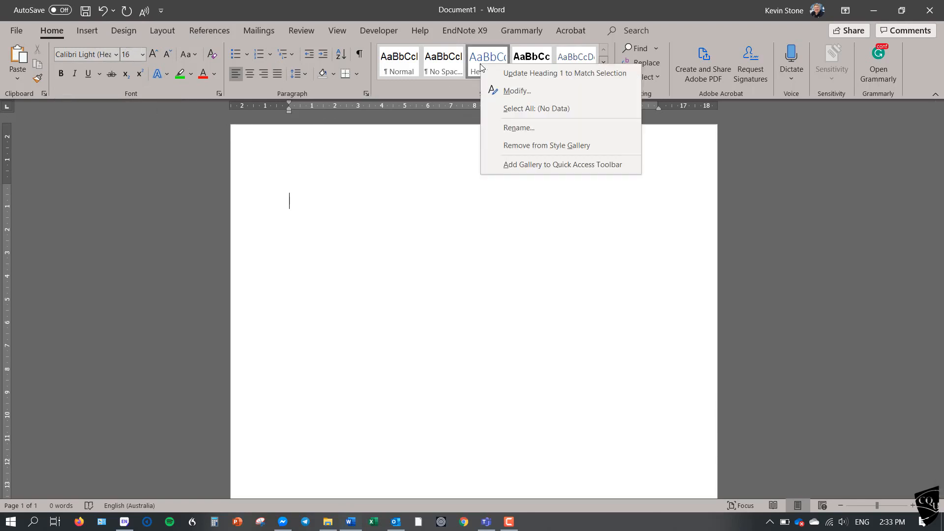
left_click(503, 91)
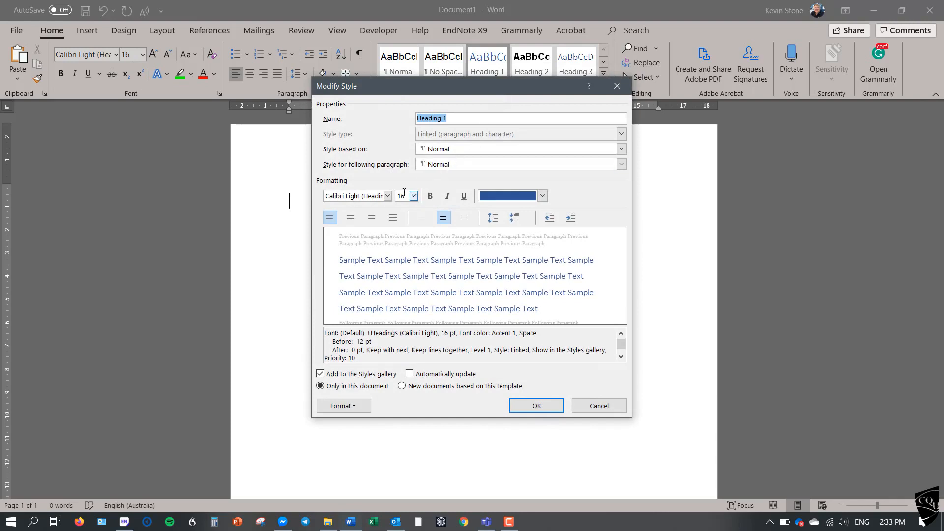
left_click(387, 196)
left_click(352, 237)
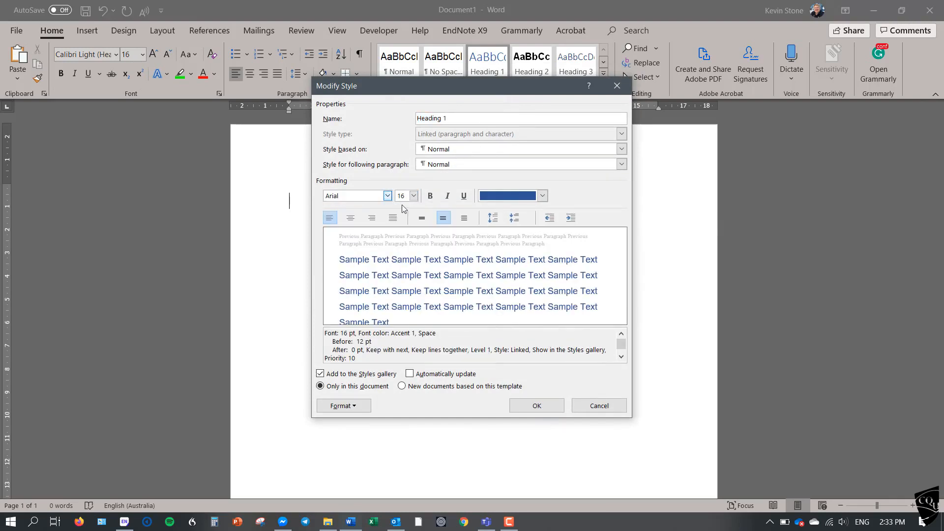
left_click(413, 196)
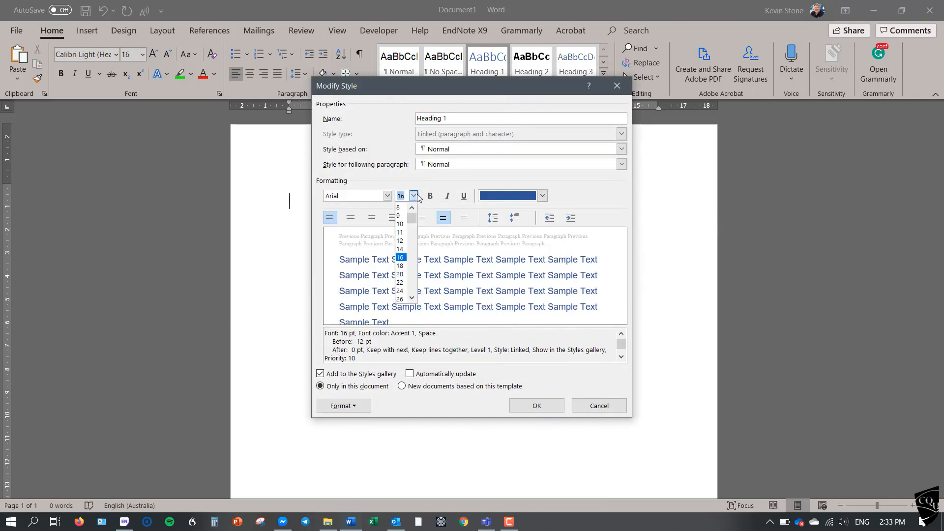
left_click(400, 250)
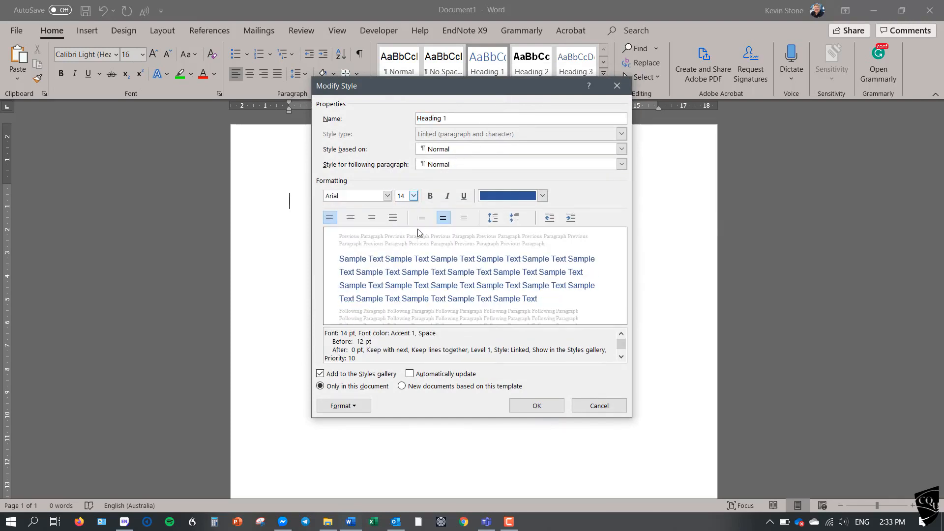
Make Heading 1 bold with the Automatic font colour and enable automatic updating for the style.
left_click(431, 196)
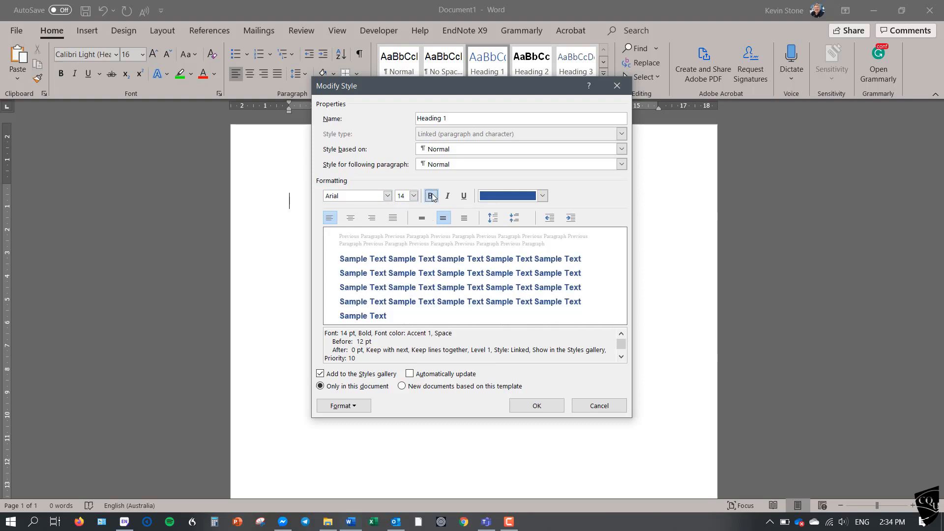
left_click(506, 196)
left_click(497, 212)
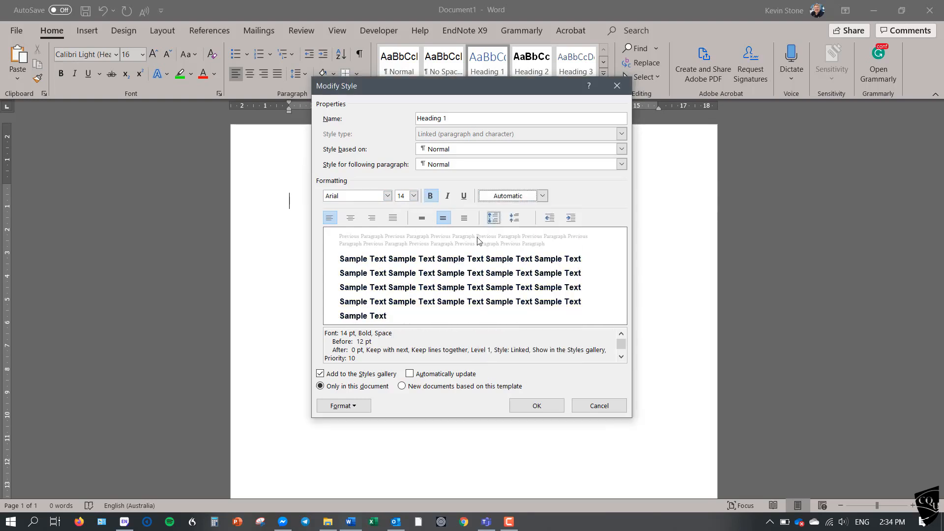
left_click(410, 374)
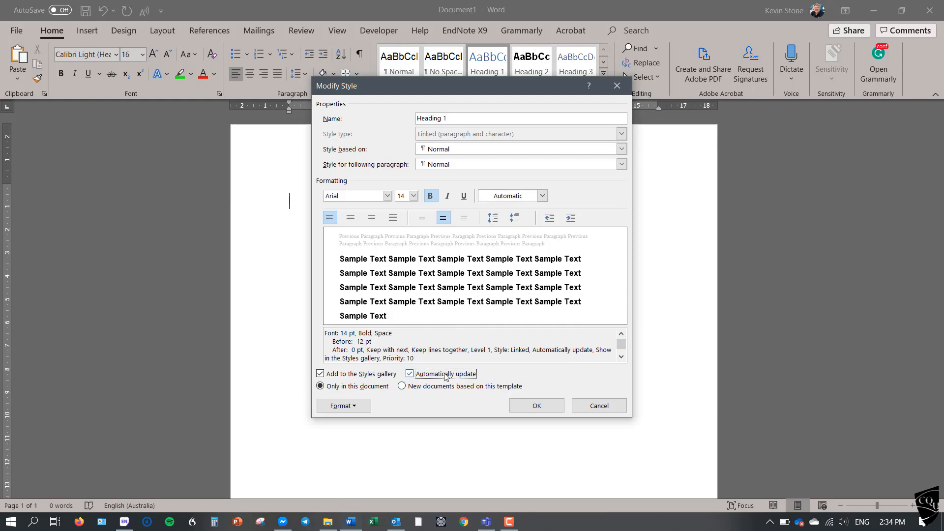
left_click(536, 406)
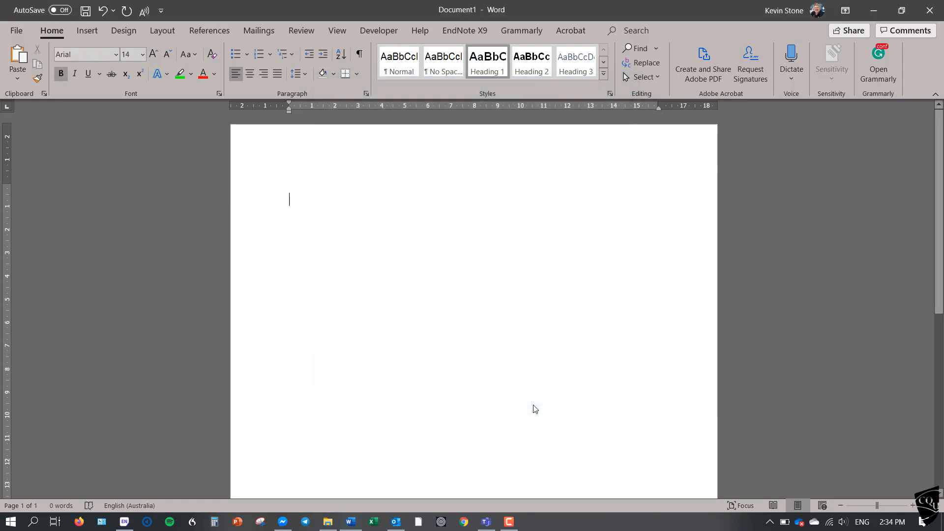
Review the Heading 2 style's font, size, weight and colour settings.
right_click(527, 69)
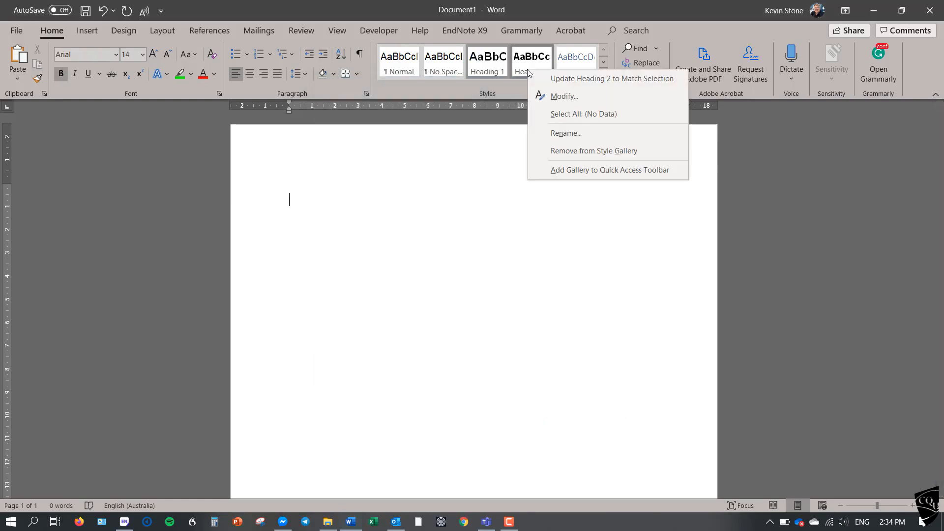
left_click(546, 96)
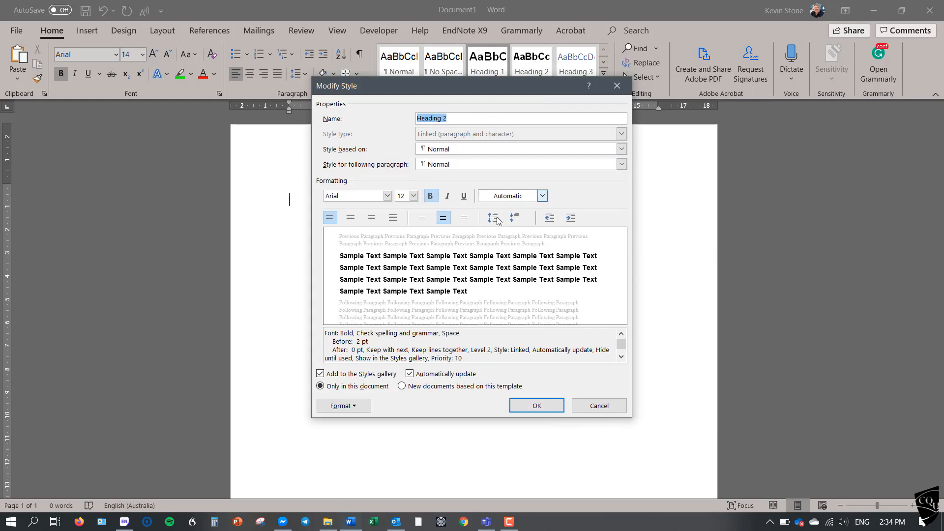
left_click(531, 408)
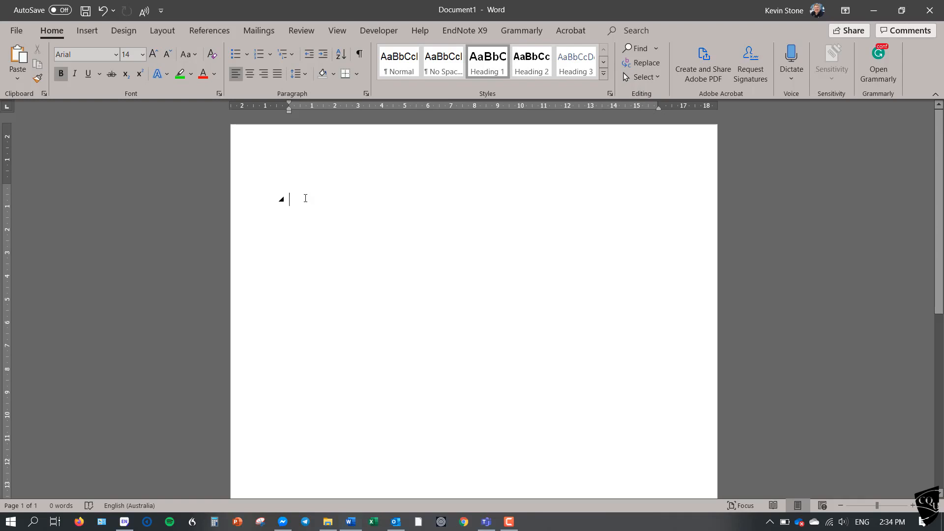
Enter the heading "Name" followed by the body lines "Unit code and name" and "Assignment #".
type("Name")
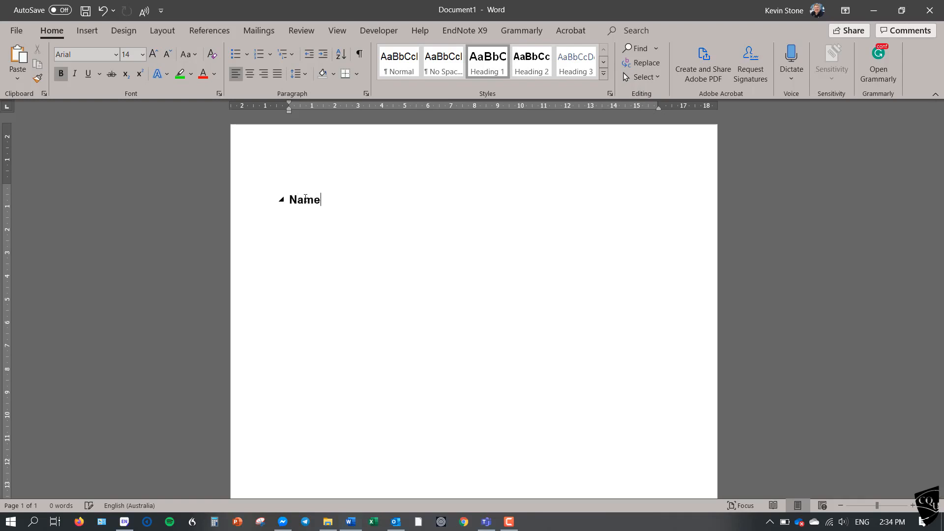
key("Return")
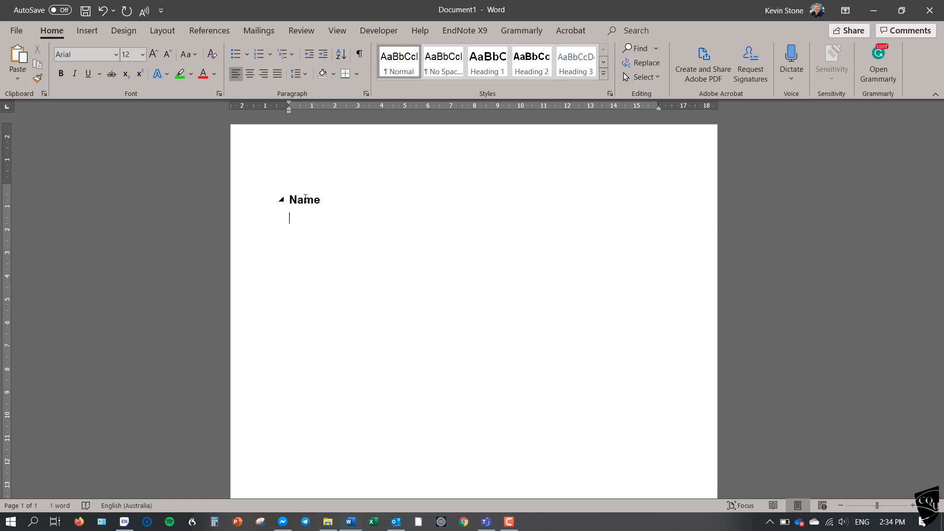
type("Unit cod")
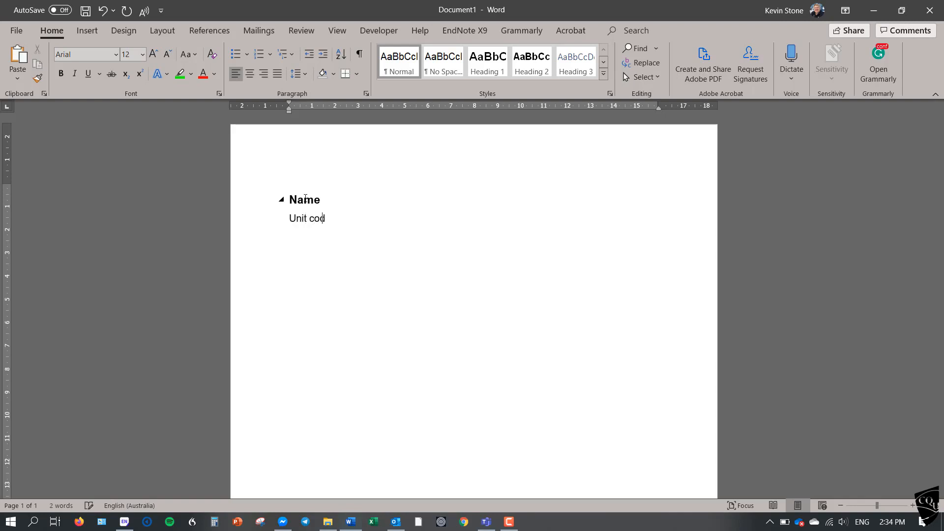
type("e and name")
key("Return")
type("Assignment ")
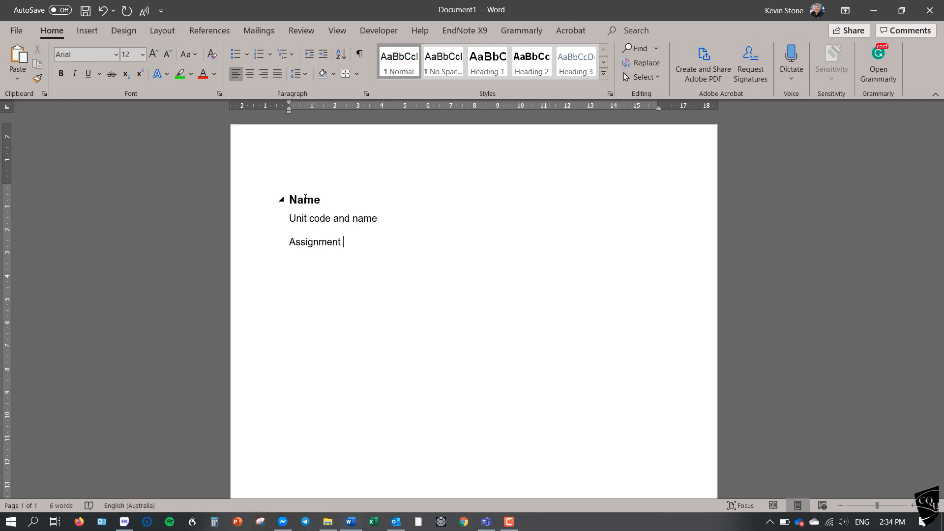
type("#")
Add the lines "Due date", "Extension 0" and "Referencing CQU Harvard" below the assignment line.
key("Return")
type("Due date ")
type("Extension")
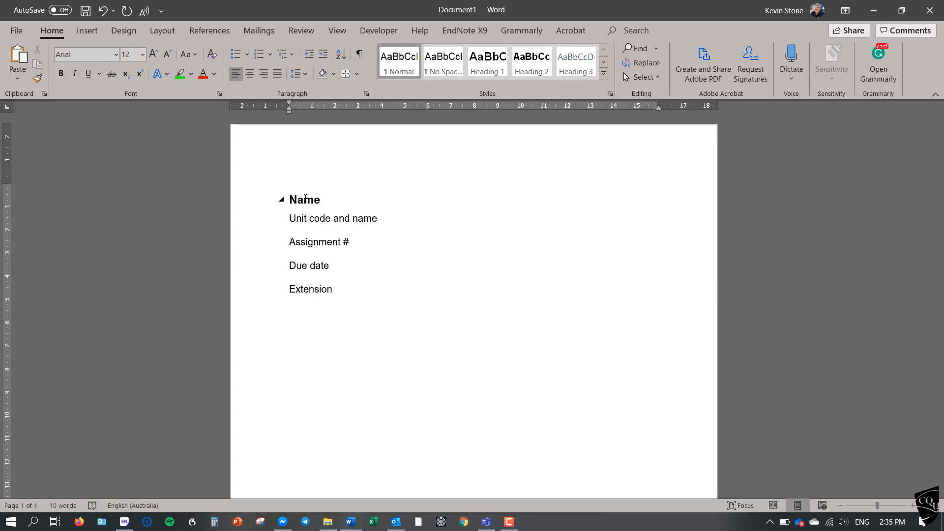
type(" (")
key("Return")
type("Referencing CQU")
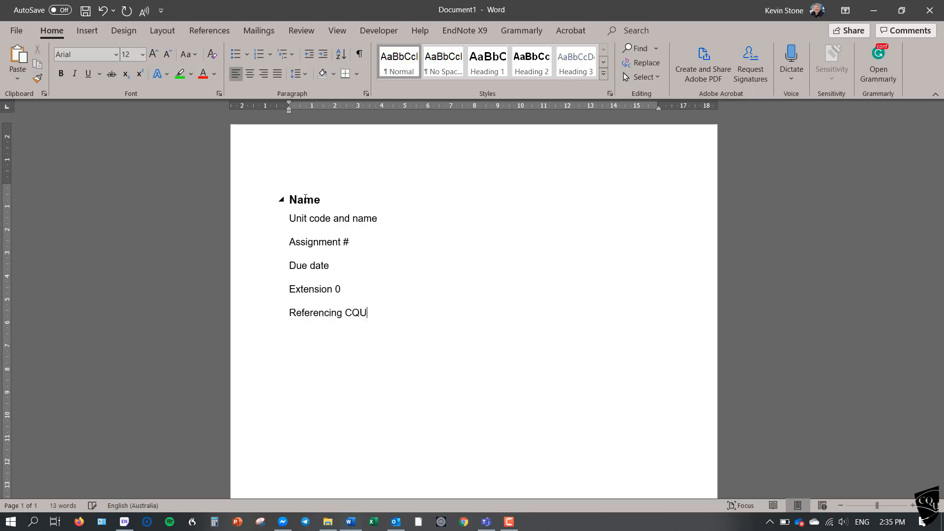
type(" G")
key("BackSpace")
type("Harvard")
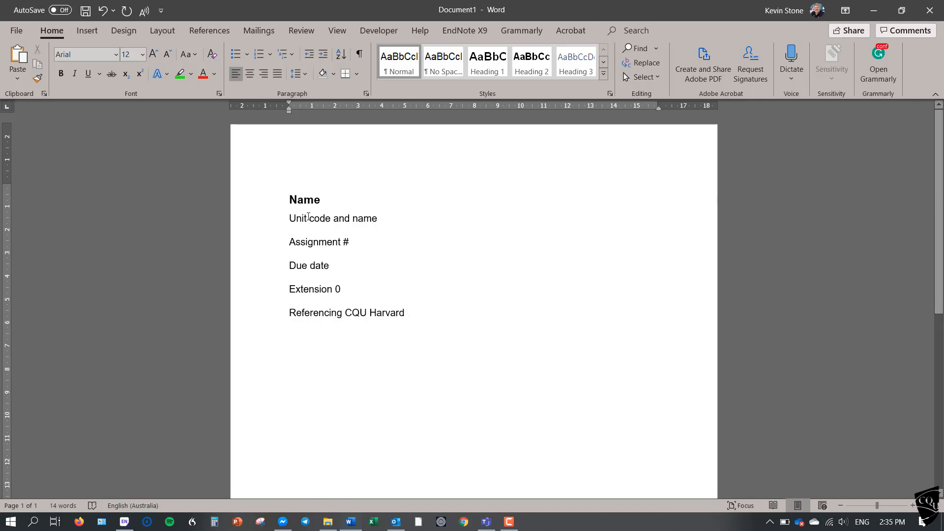
Insert a "Student #" line directly below the "Name" heading.
left_click(404, 225)
left_click(374, 203)
key("Return")
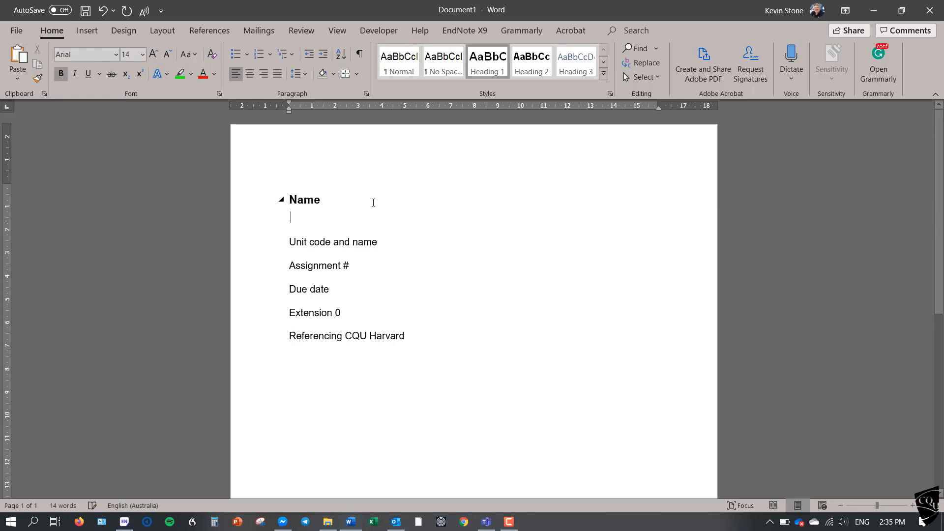
type("Sy")
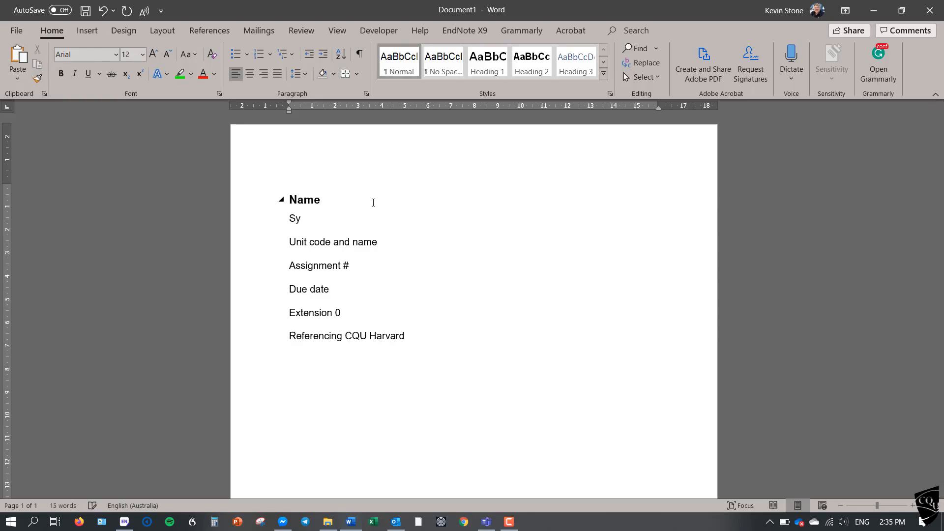
key("BackSpace")
type("tudent #")
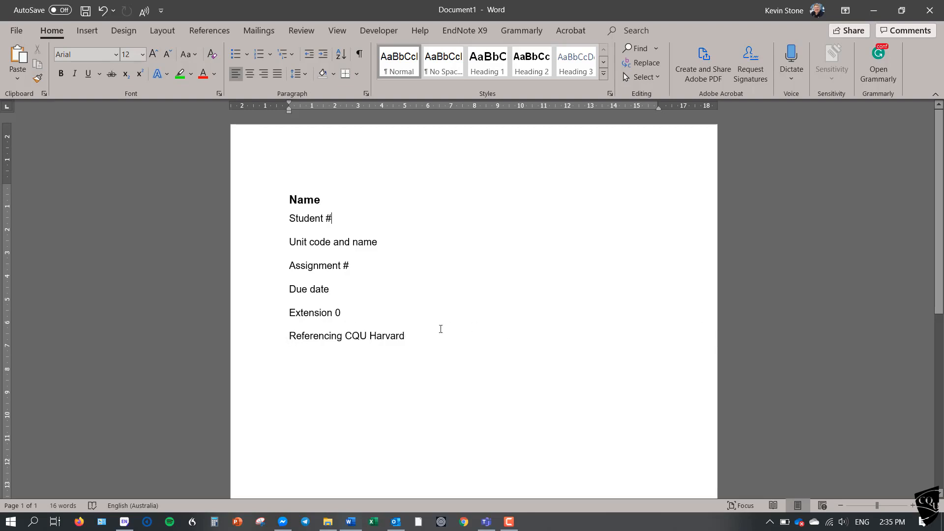
Insert a page break two lines below "Referencing CQU Harvard" to start a second page.
key("Return")
key("Return")
left_click(163, 33)
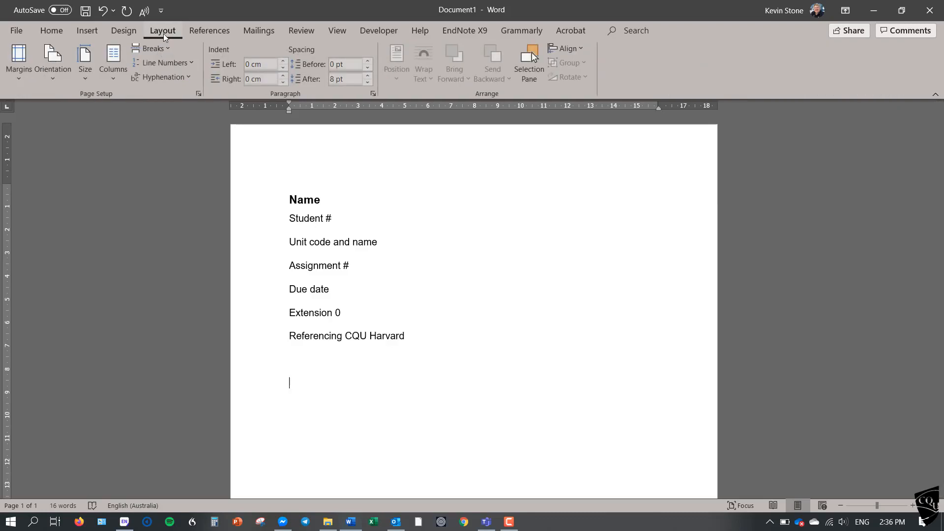
left_click(162, 51)
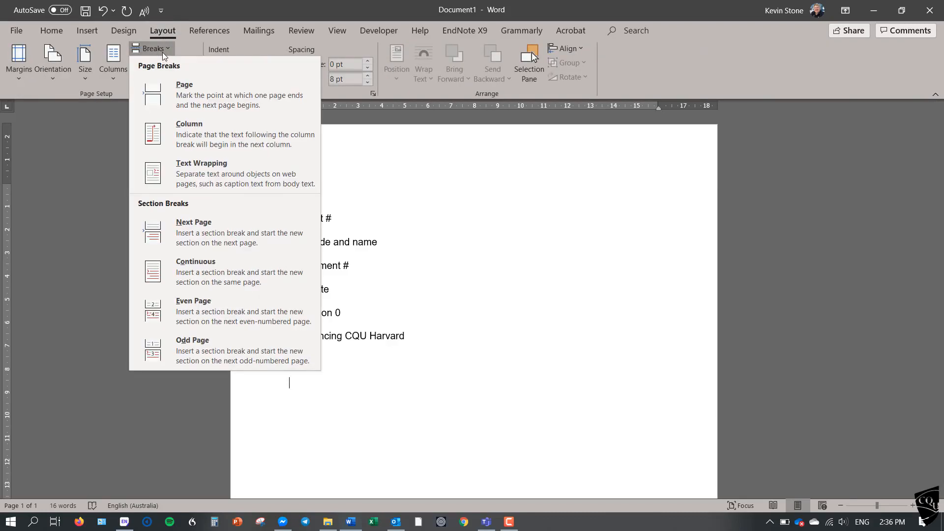
left_click(178, 93)
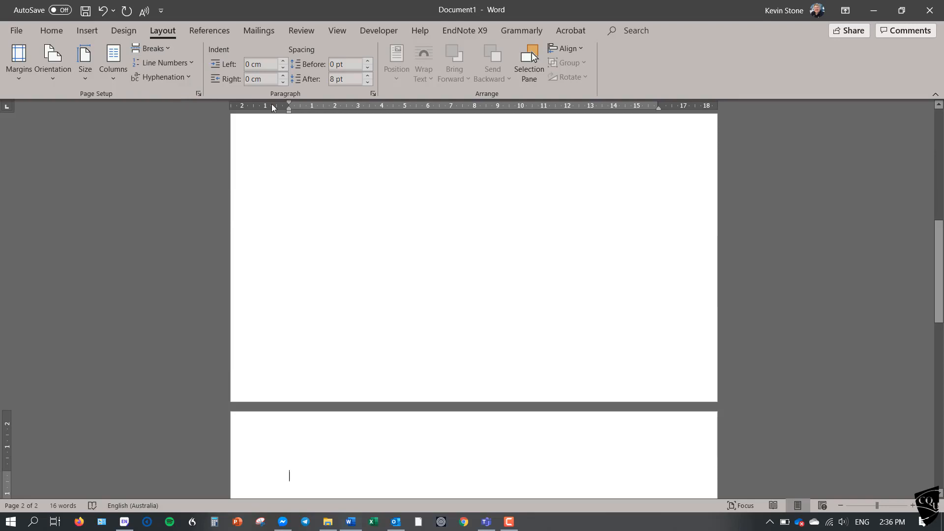
Insert the built-in Automatic Table 1 table of contents at the start of the second page.
left_click_drag(938, 299, 938, 307)
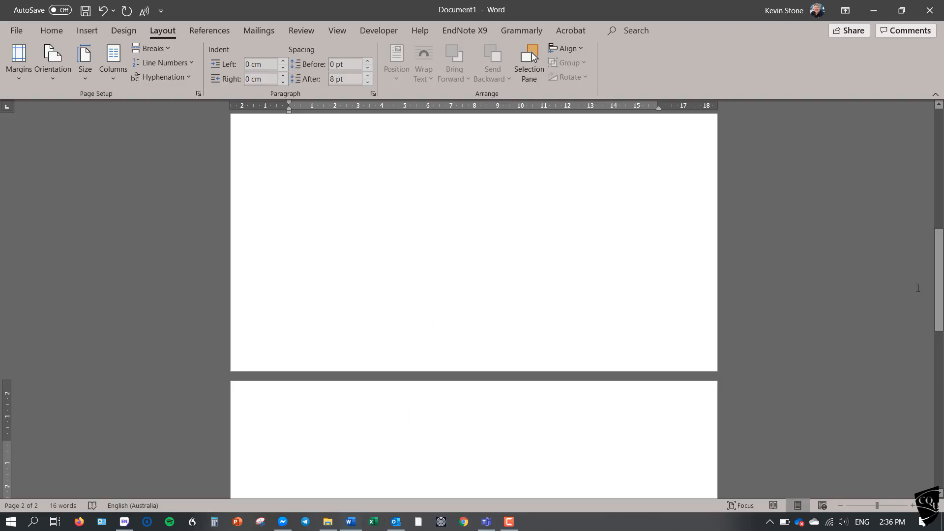
left_click_drag(938, 288, 938, 330)
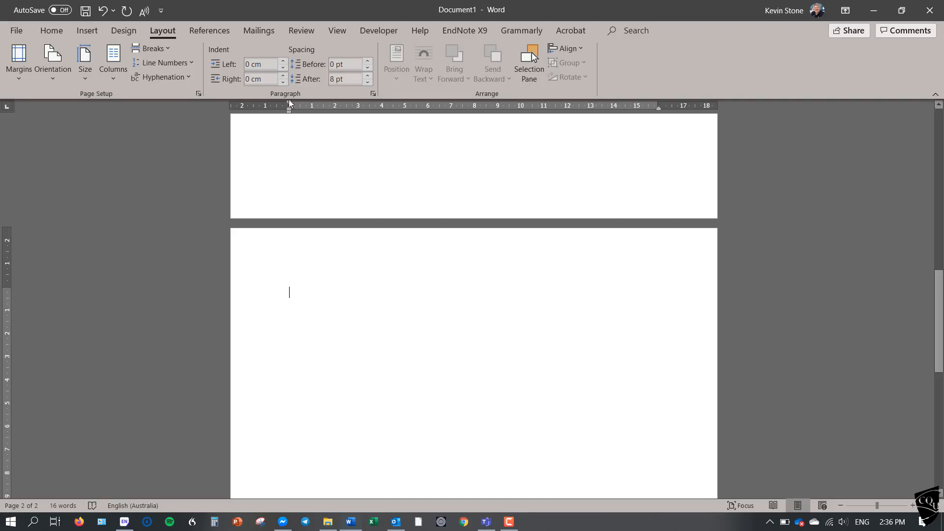
left_click(218, 31)
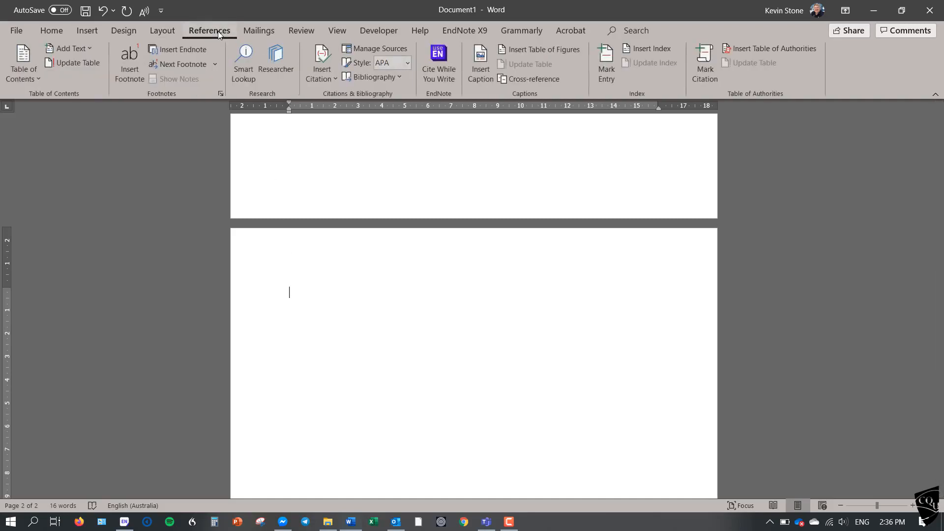
left_click(37, 81)
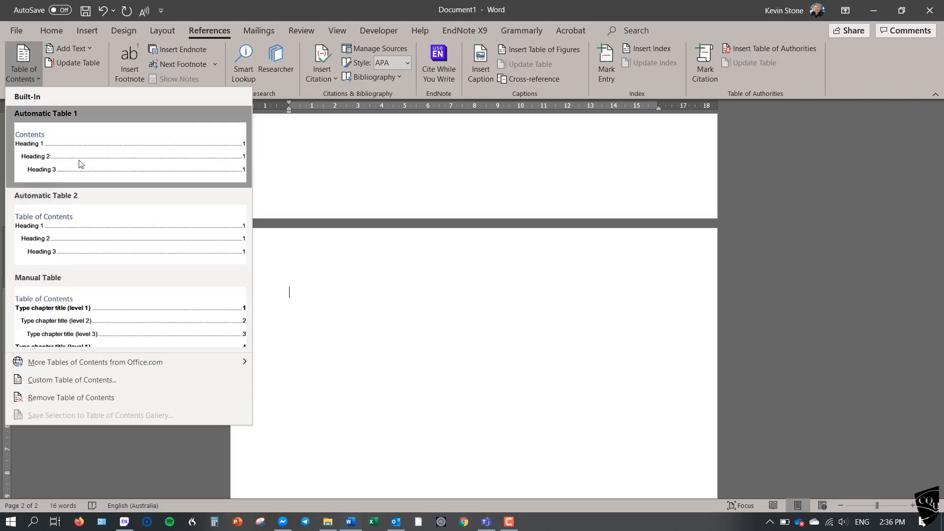
left_click(78, 158)
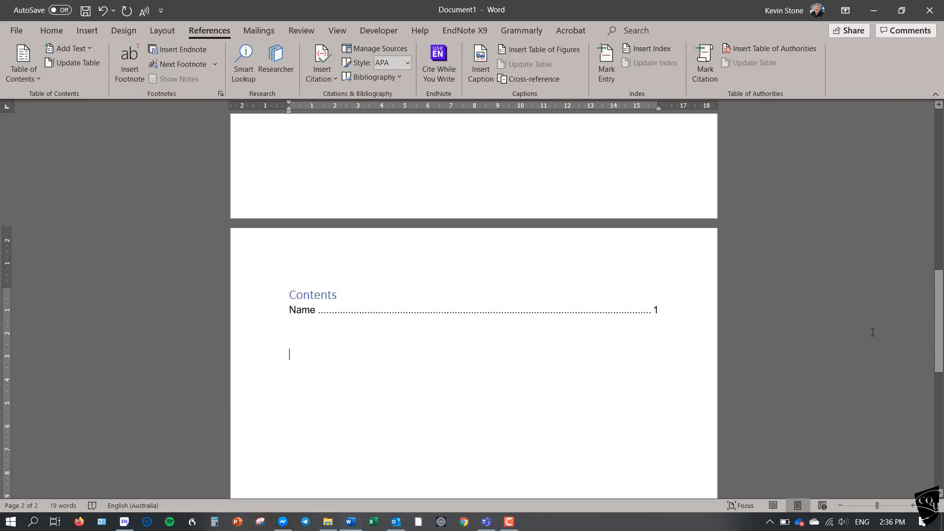
Apply the Normal style to the "Name" line on the cover page.
left_click_drag(939, 333, 937, 169)
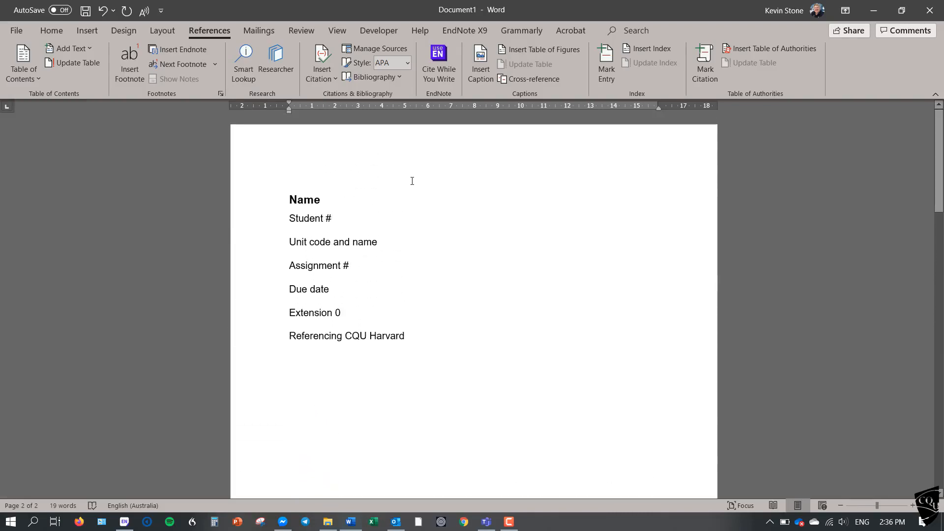
left_click(53, 32)
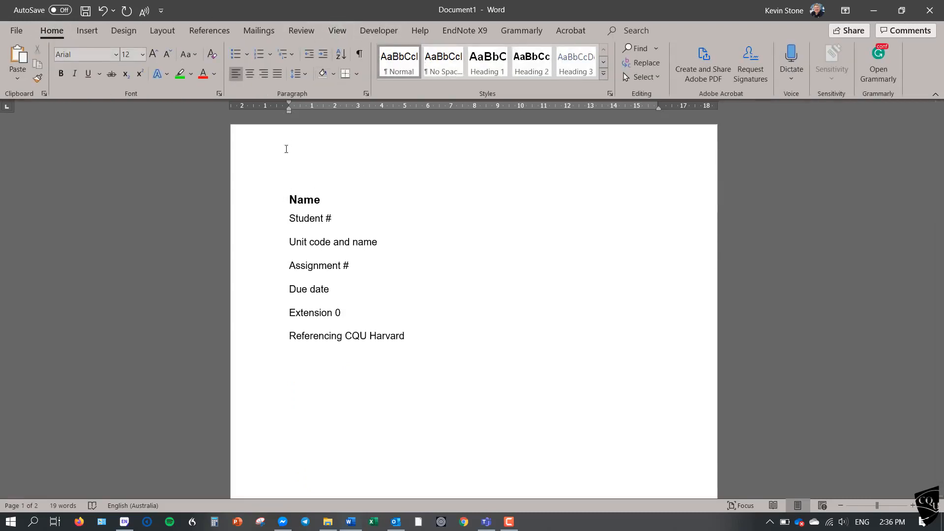
left_click(268, 205)
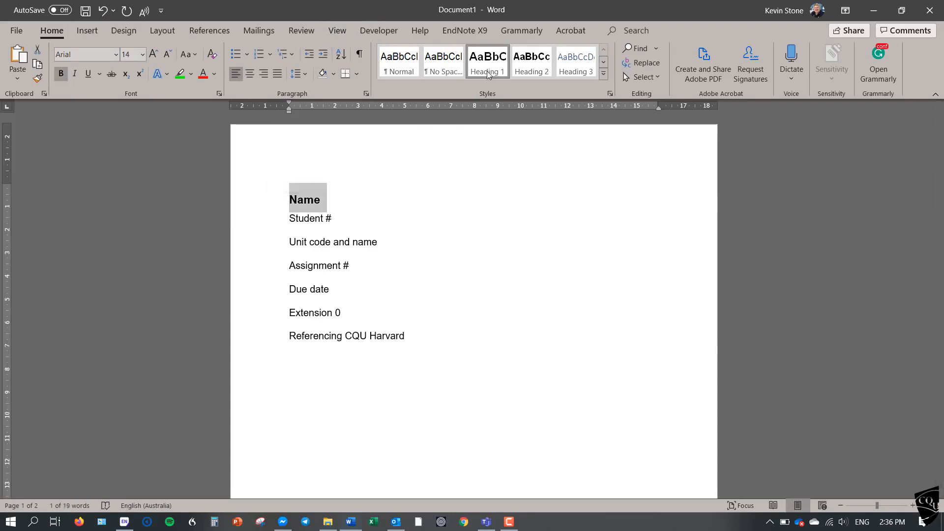
left_click(406, 69)
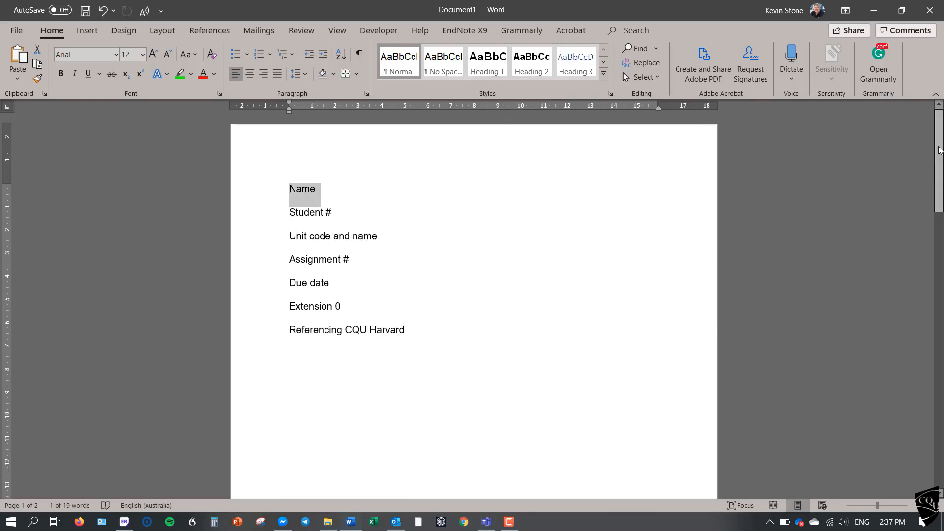
Update the entire table of contents on the second page.
left_click_drag(942, 150, 942, 314)
left_click(582, 295)
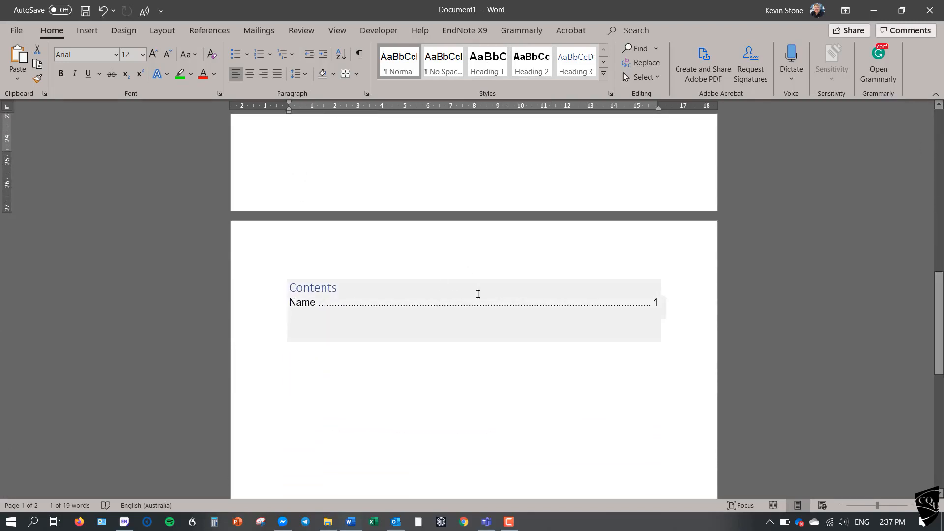
left_click(325, 298)
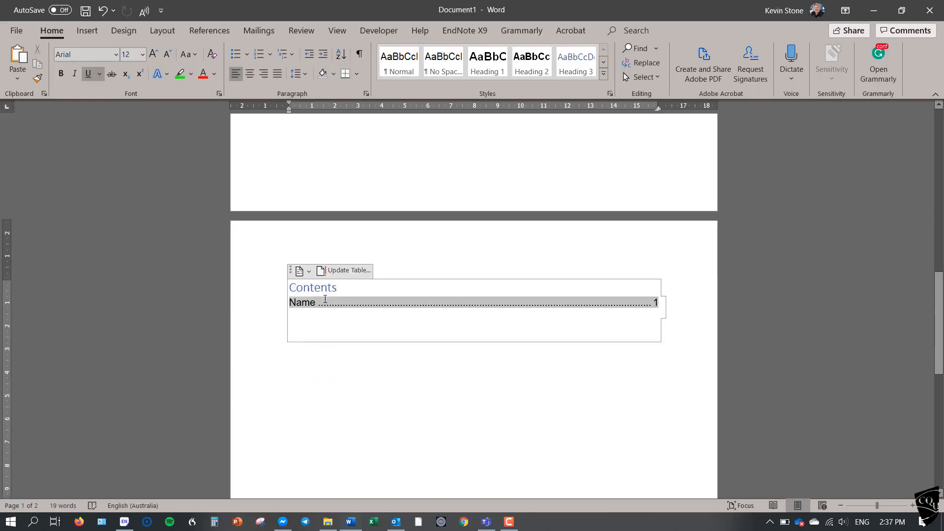
left_click(356, 273)
left_click(634, 259)
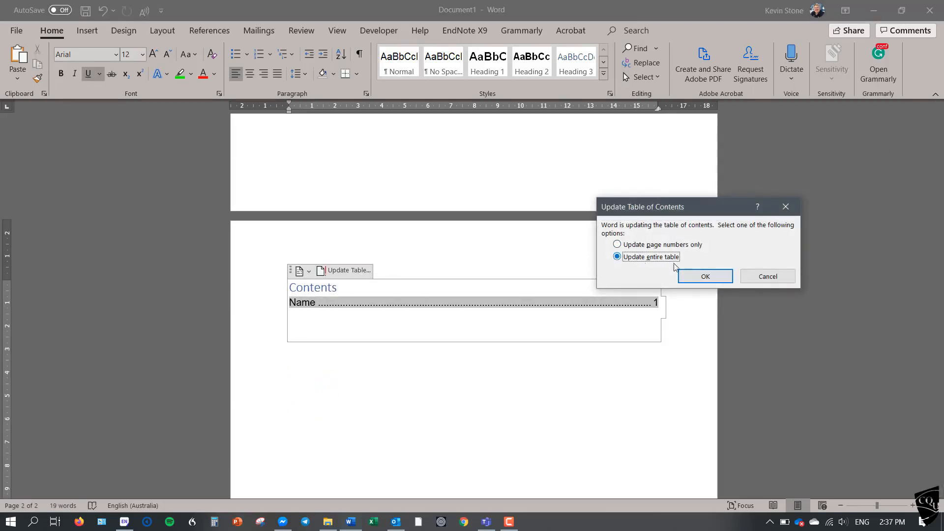
left_click(693, 276)
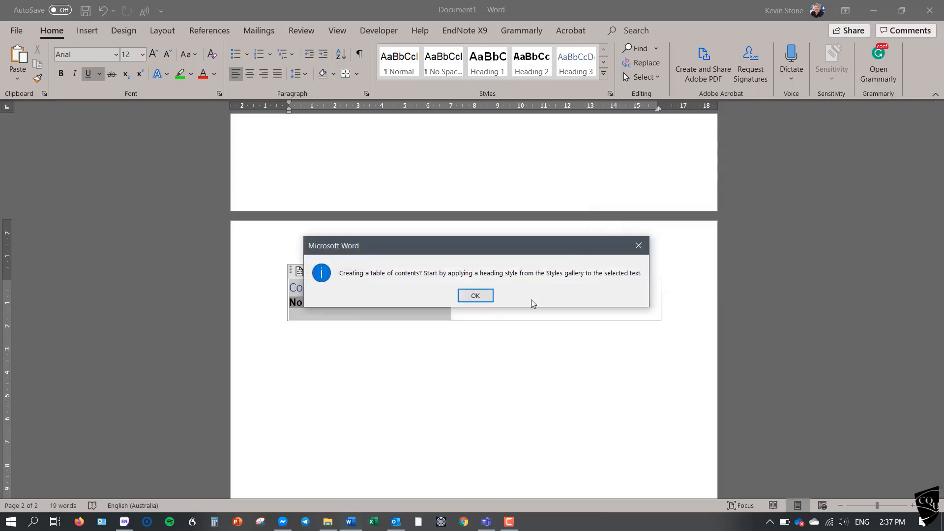
left_click(487, 298)
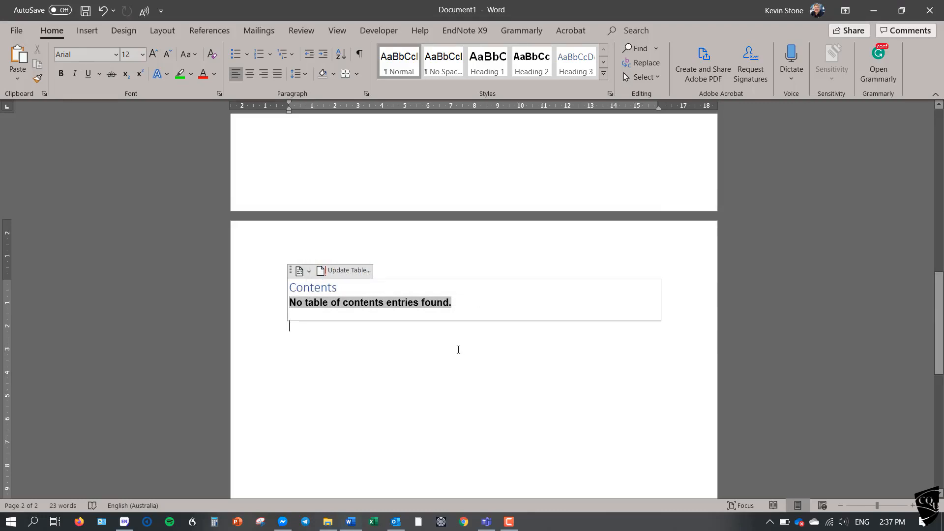
Insert a Next Page section break a few lines below the table of contents.
left_click(458, 350)
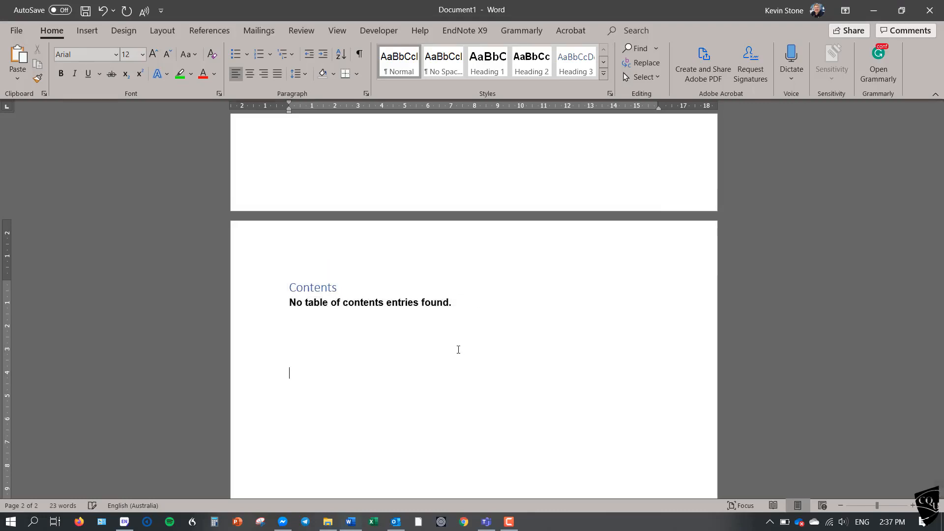
left_click(162, 31)
left_click(167, 48)
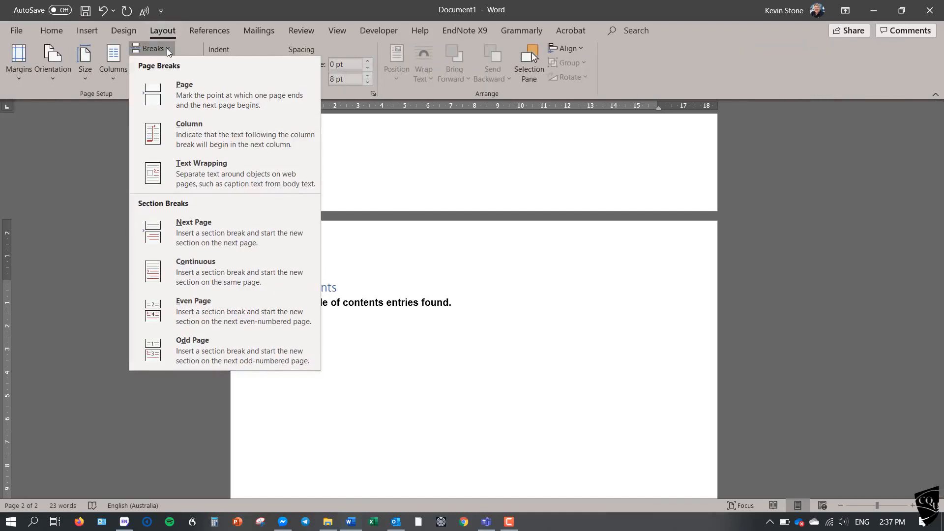
left_click(181, 232)
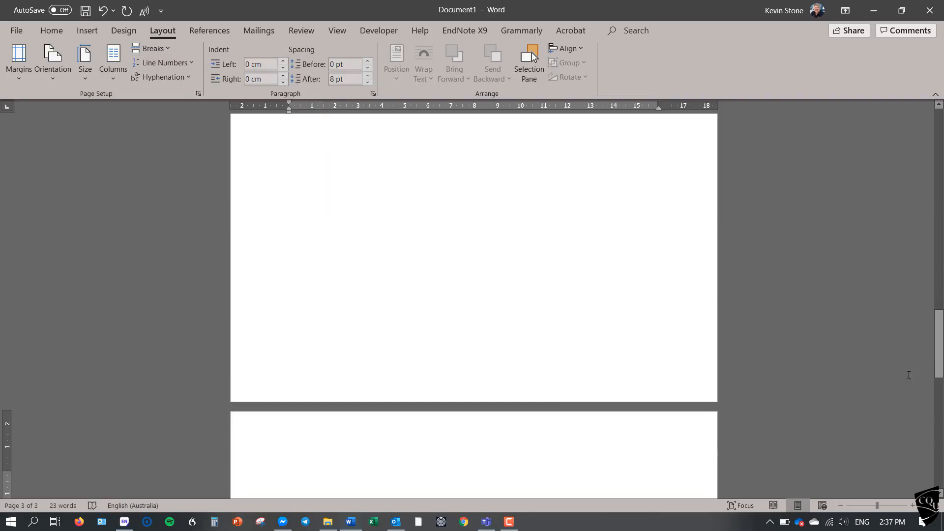
Enter "Question 1 The history of Walls" on the third page and delete its "Question 1" prefix.
left_click_drag(939, 369, 941, 389)
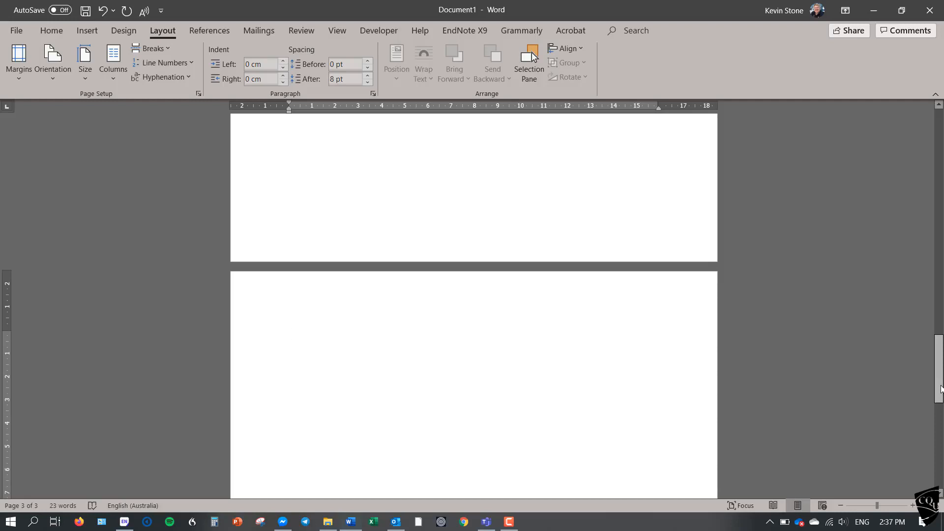
type("Question 1")
type("The histor")
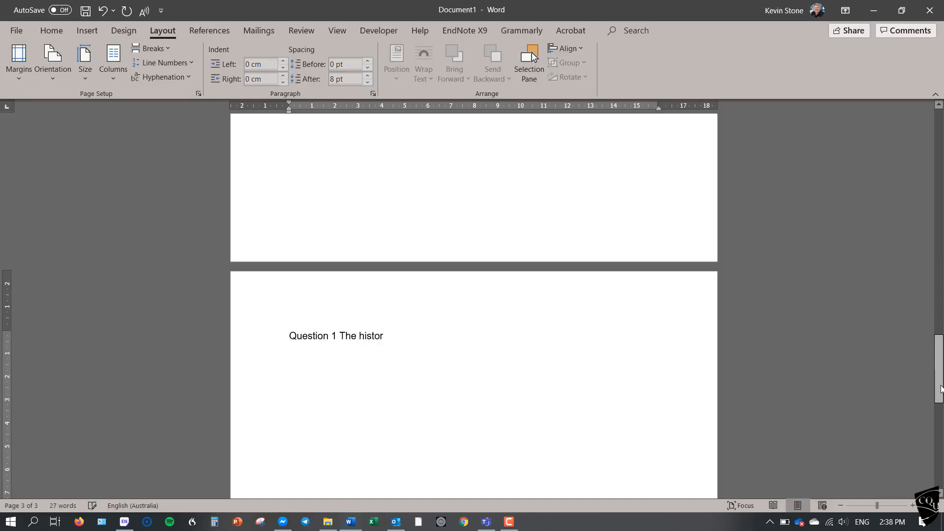
type("y of Walls")
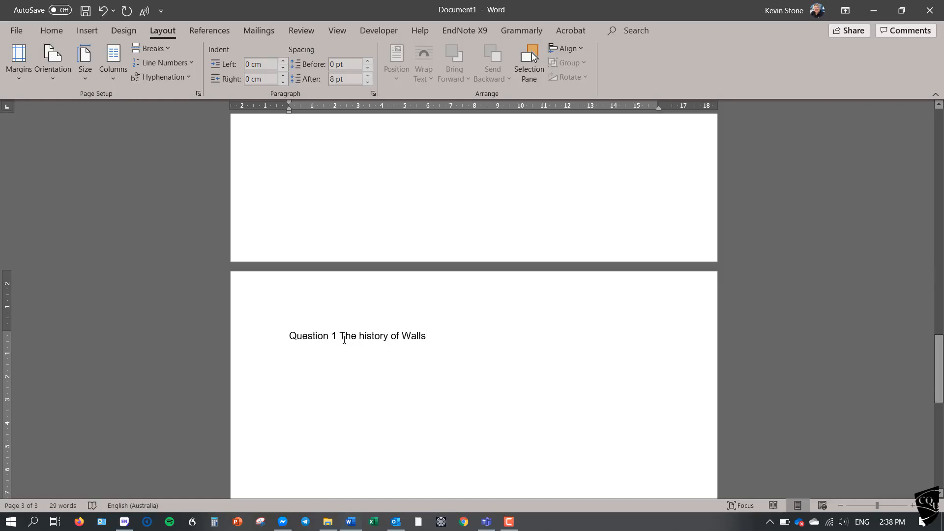
left_click_drag(339, 335, 287, 336)
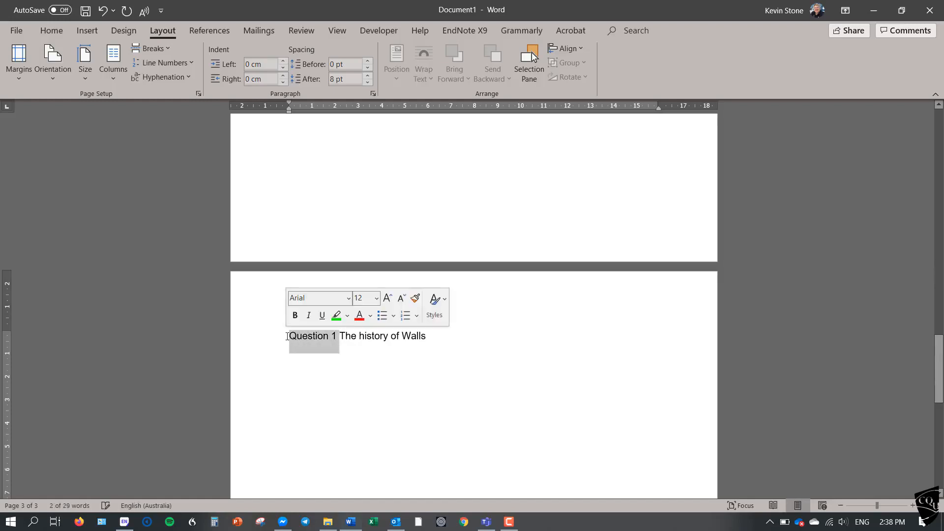
key("Delete")
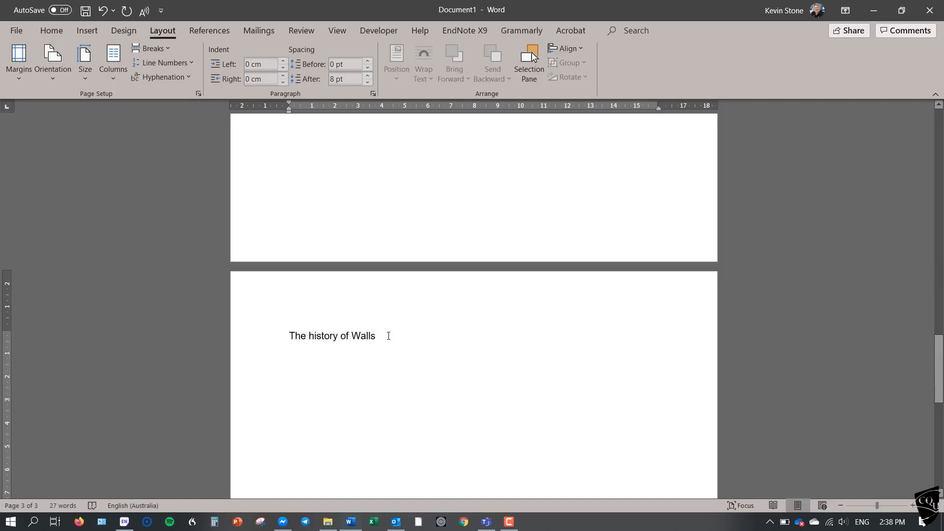
Add the lines "Introduction", "Brick" and "Glass" below the title, separated by blank lines.
left_click(388, 336)
key("Return")
key("Return")
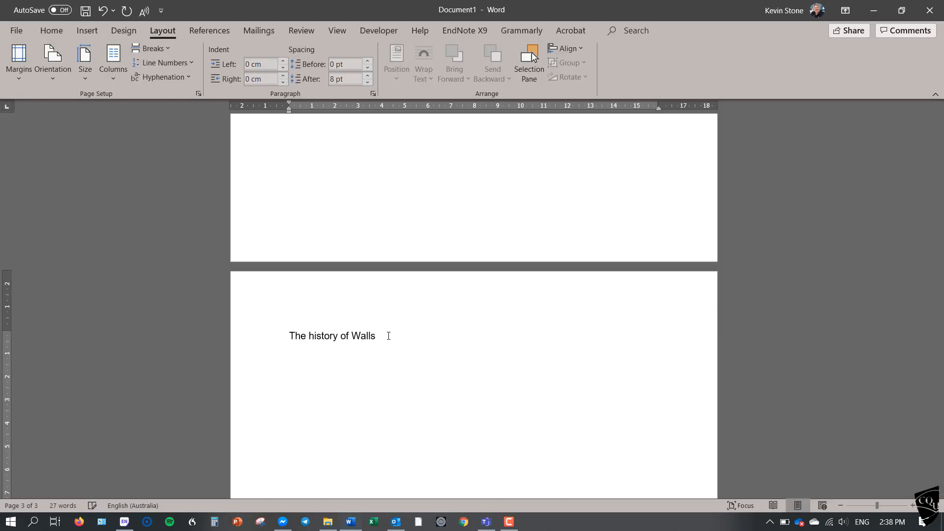
type("Introduction")
key("Return")
type("Brick")
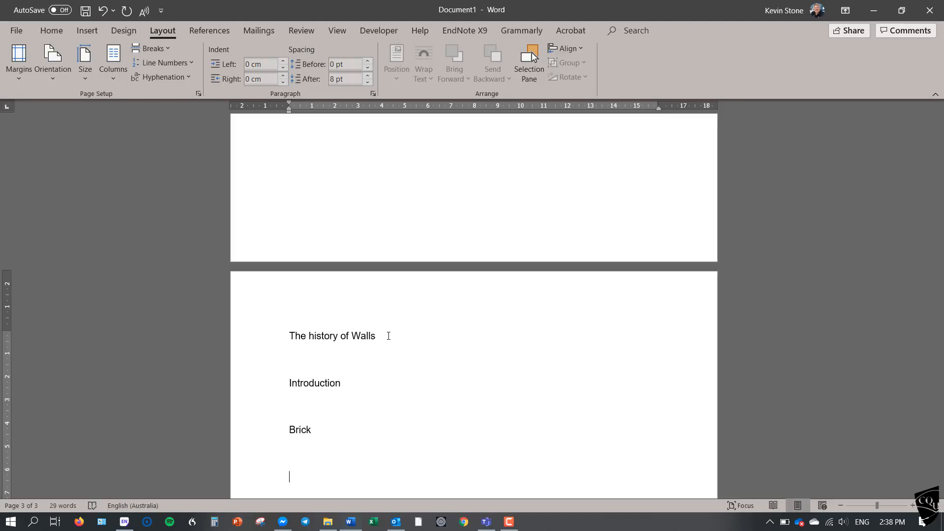
type("Glass")
Apply the Heading 1 style to the title "The history of Walls".
scroll(389, 336, "down", 1)
scroll(388, 335, "down", 1)
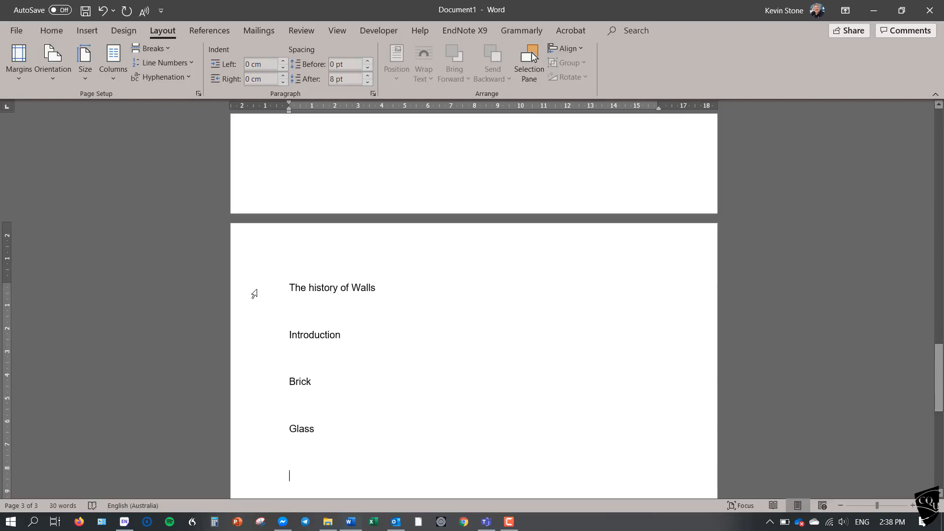
left_click(254, 293)
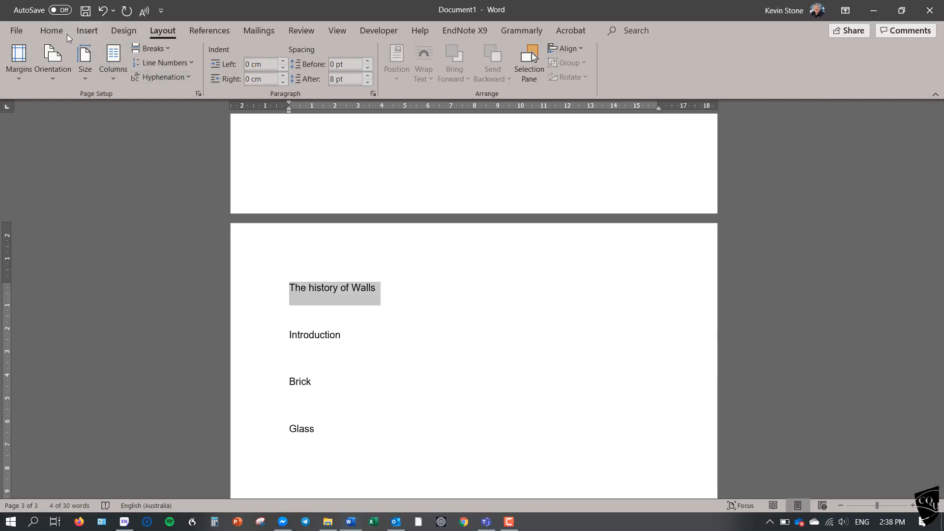
left_click(52, 30)
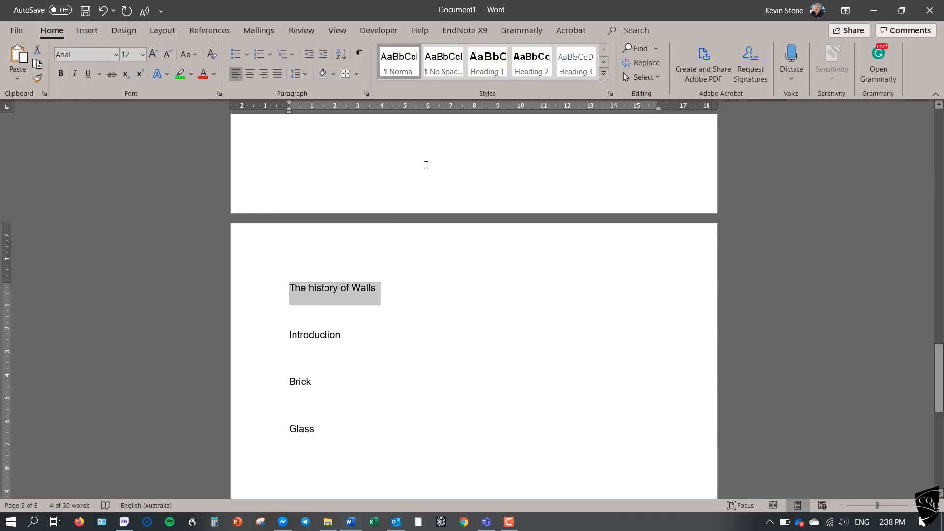
left_click(471, 71)
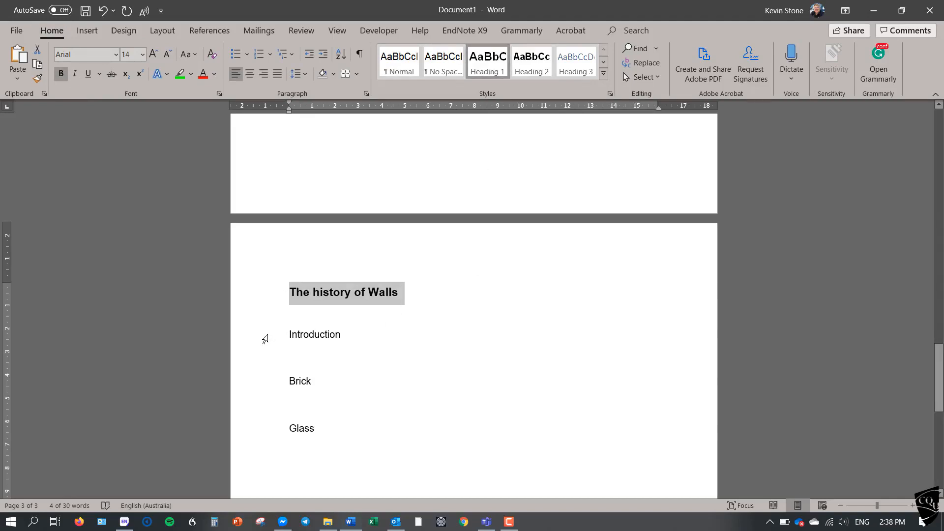
Add one extra blank line between the title, "Introduction", "Brick" and "Glass" lines.
left_click(305, 322)
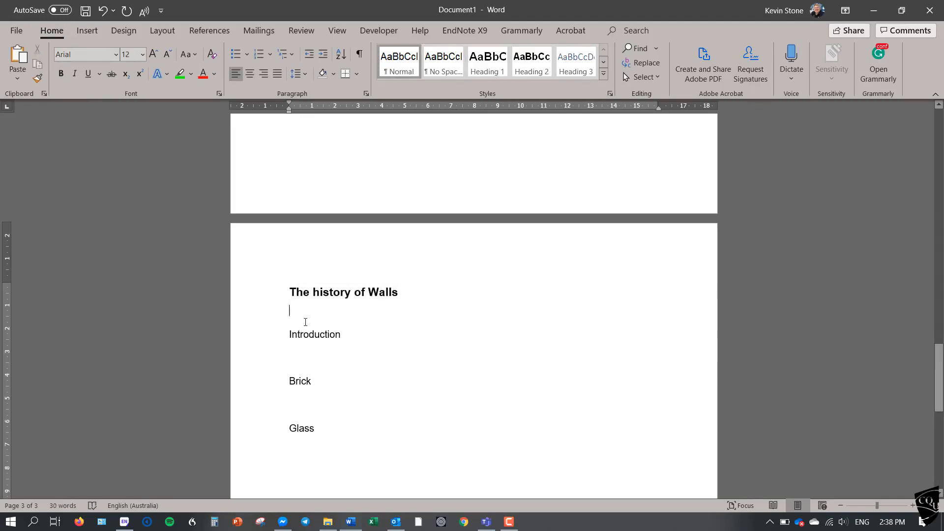
key("Return")
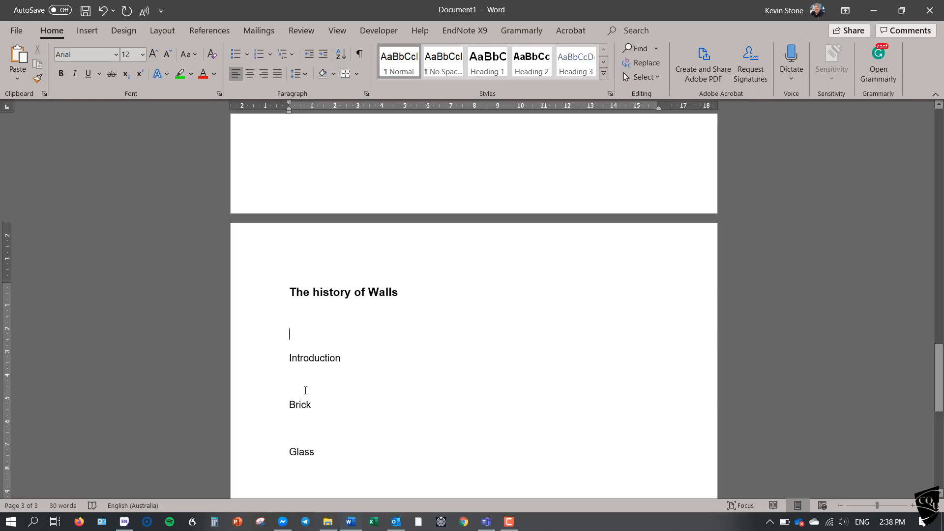
left_click(305, 390)
key("Return")
key("Return")
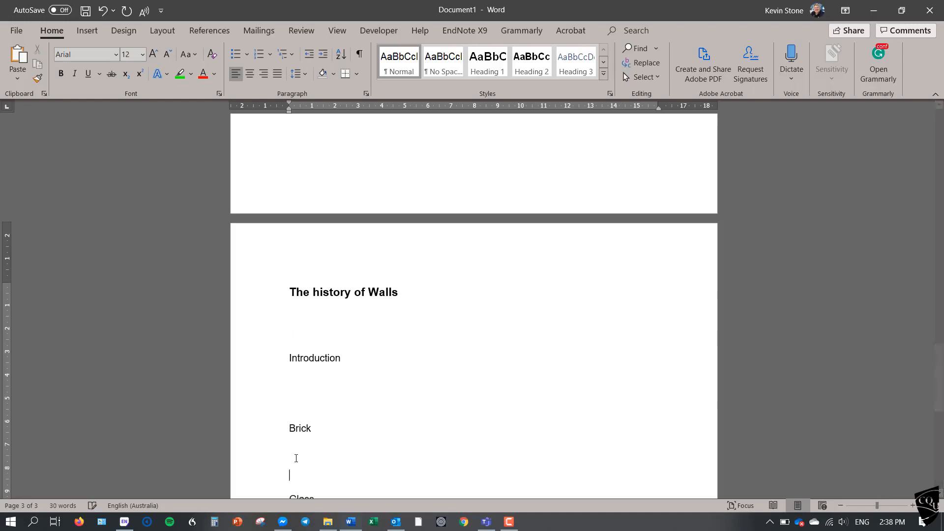
Apply the Heading 2 style to the "Introduction", "Brick" and "Glass" lines.
left_click(251, 364)
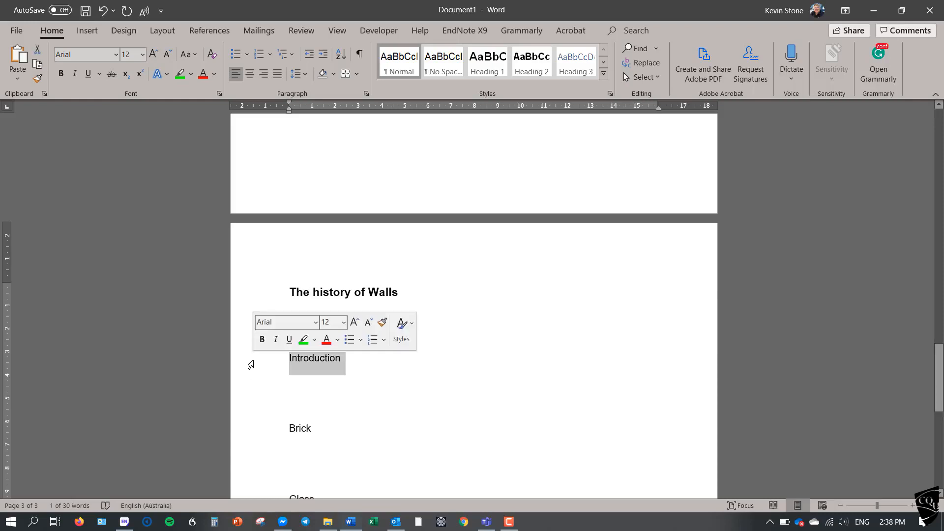
left_click(530, 71)
left_click(255, 426)
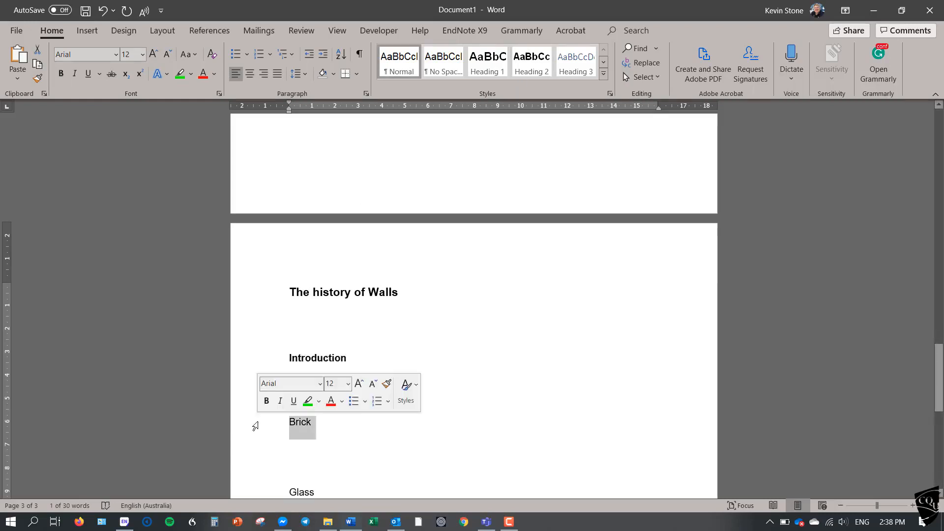
left_click(530, 72)
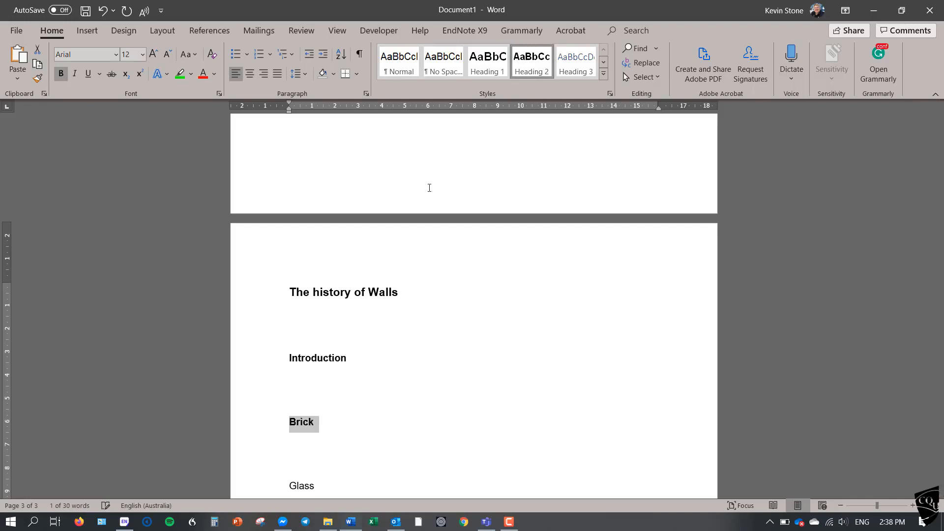
left_click(253, 487)
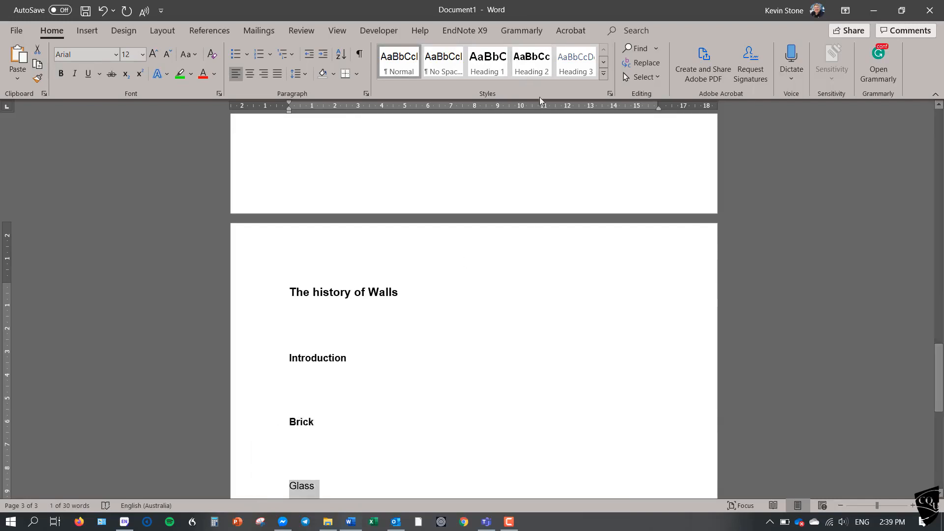
left_click(532, 63)
Enter about two lines of random filler text directly below the title "The history of Walls".
left_click(356, 321)
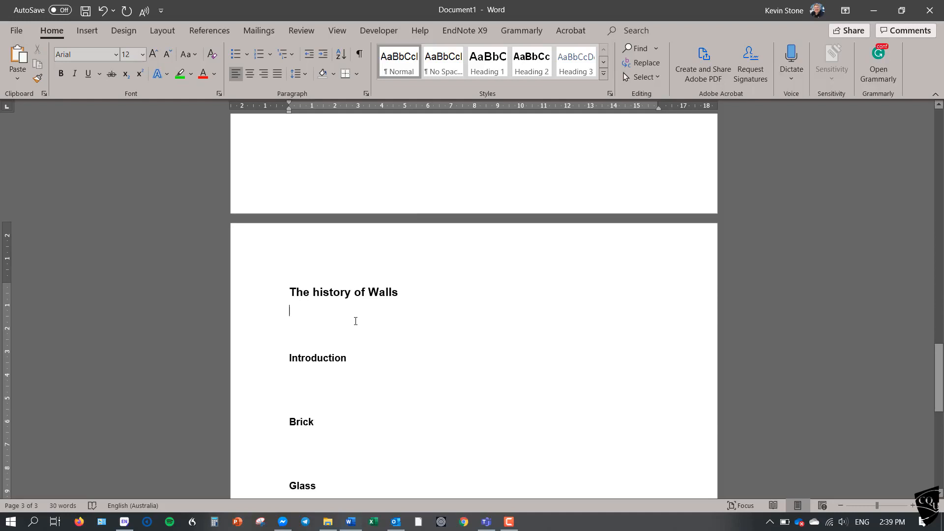
type("ncnsjcnsshdiosvjdKMLKDSVCN;Svkldsmkls 'onvk")
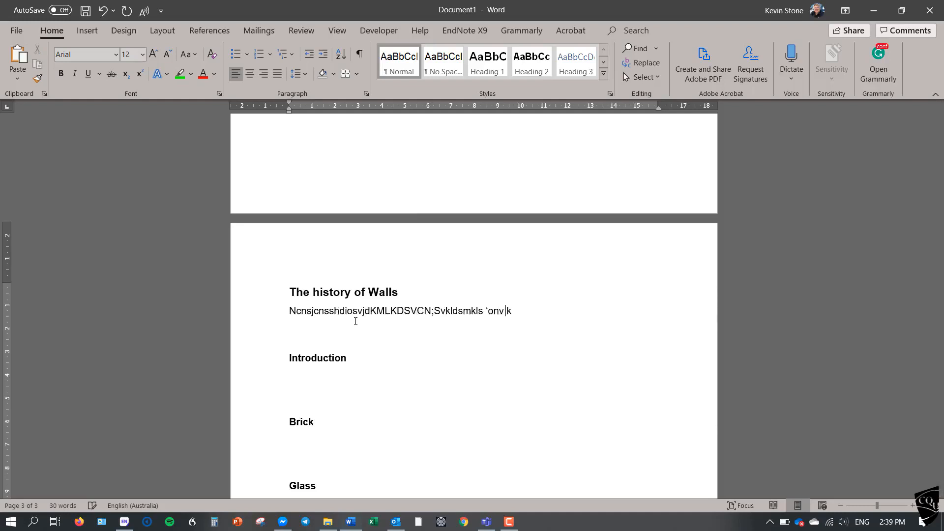
type("sdnv;djcbasmDLK Msdv d;cbscs'vmsdkv\"cm")
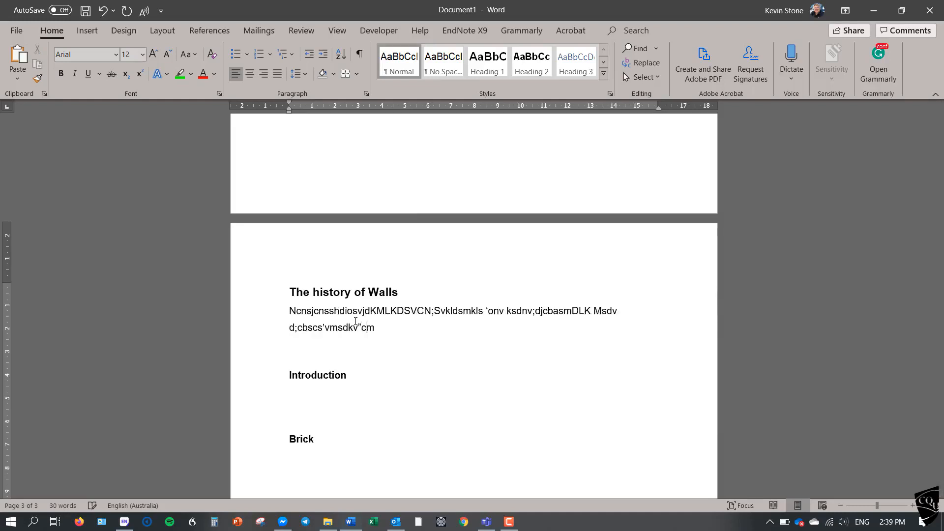
type("svmLkvmkvsdkvd")
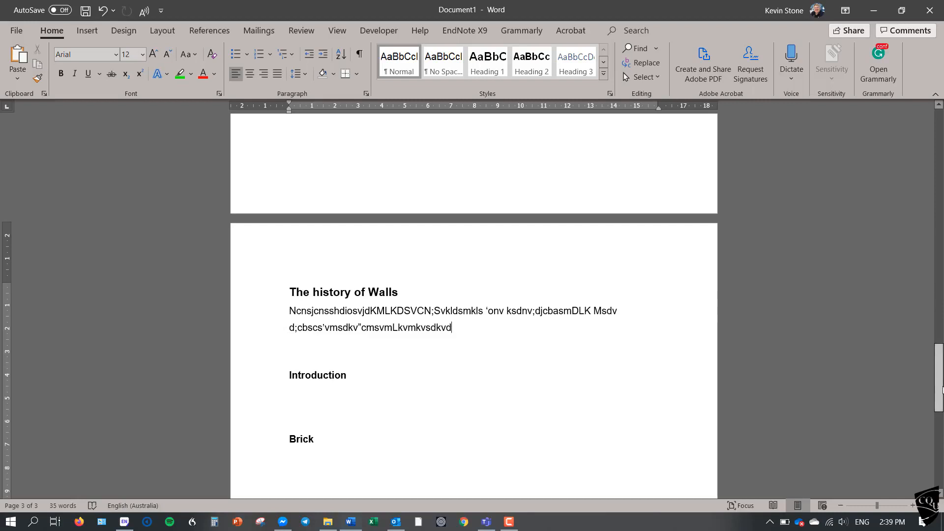
Number the title "The history of Walls" as 1.00, separated from the text by a tab.
left_click_drag(940, 391, 941, 409)
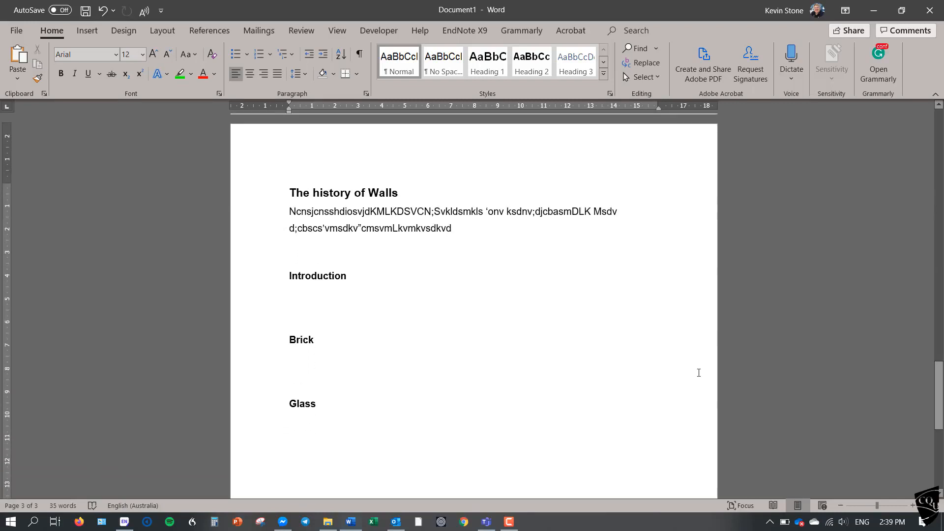
left_click(292, 193)
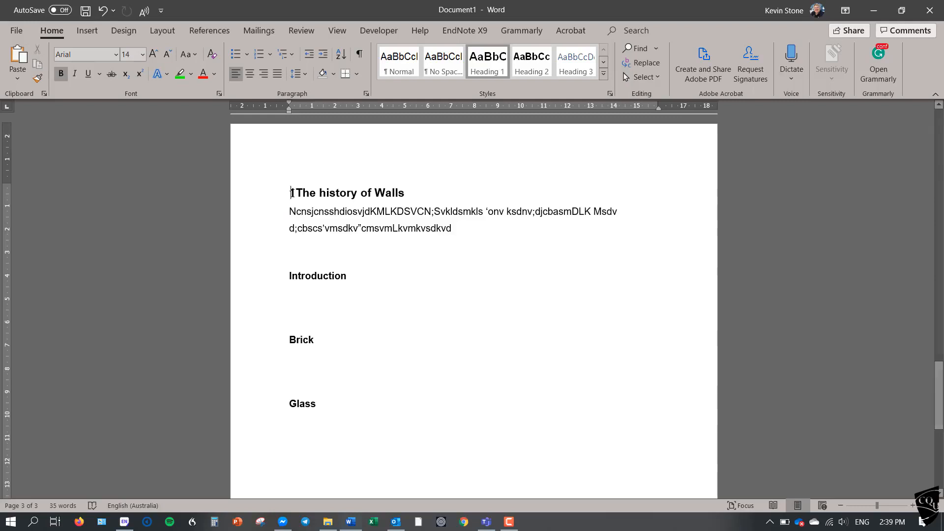
type("1.00")
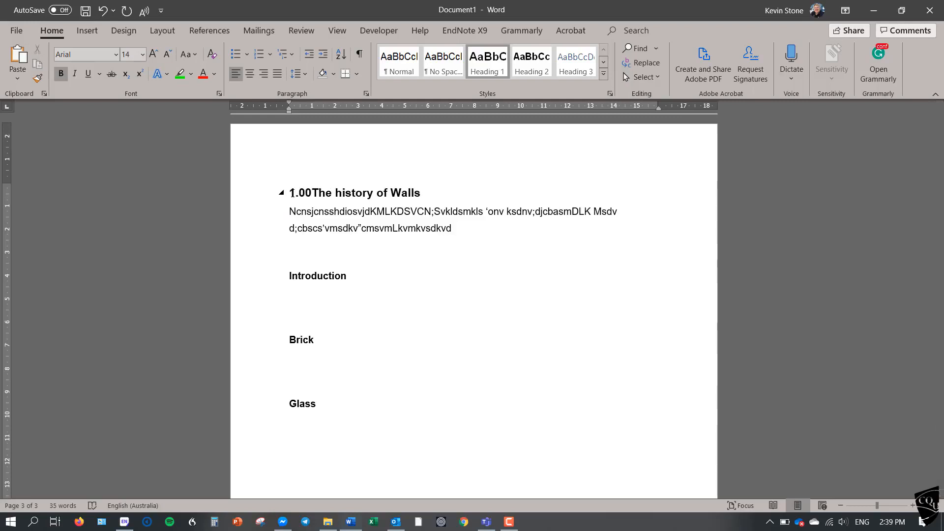
key("Tab")
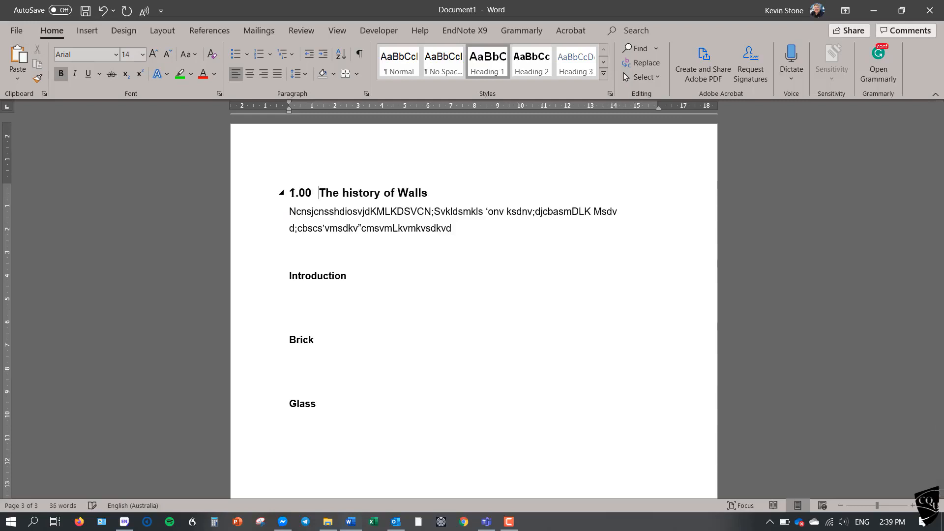
Number the subheadings "Introduction", "Brick" and "Glass" as 1.01, 1.02 and 1.03, each number followed by a tab.
left_click(290, 278)
type("1.01")
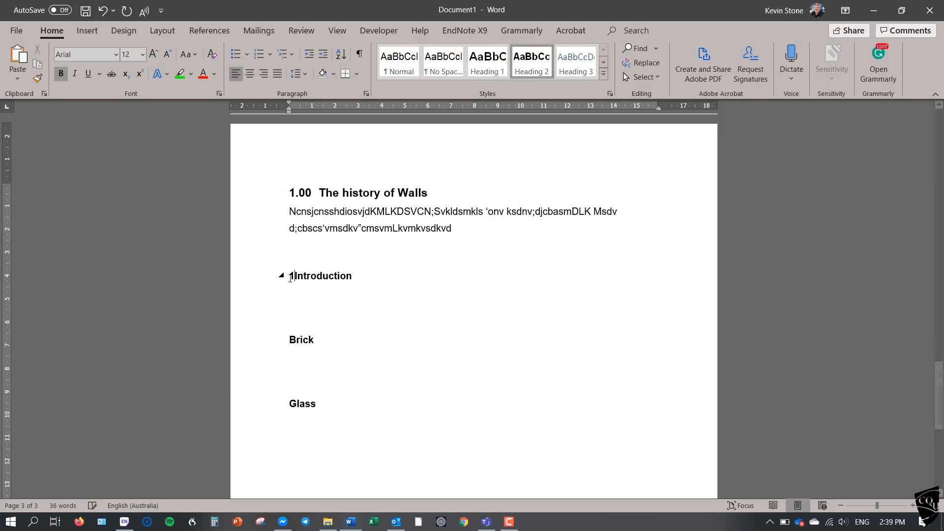
key("Tab")
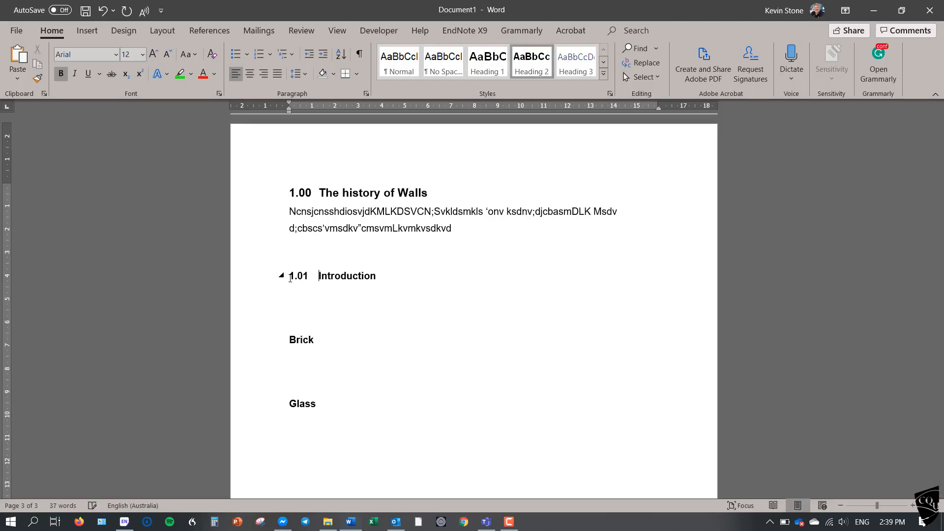
left_click(290, 339)
type("1.02")
key("Tab")
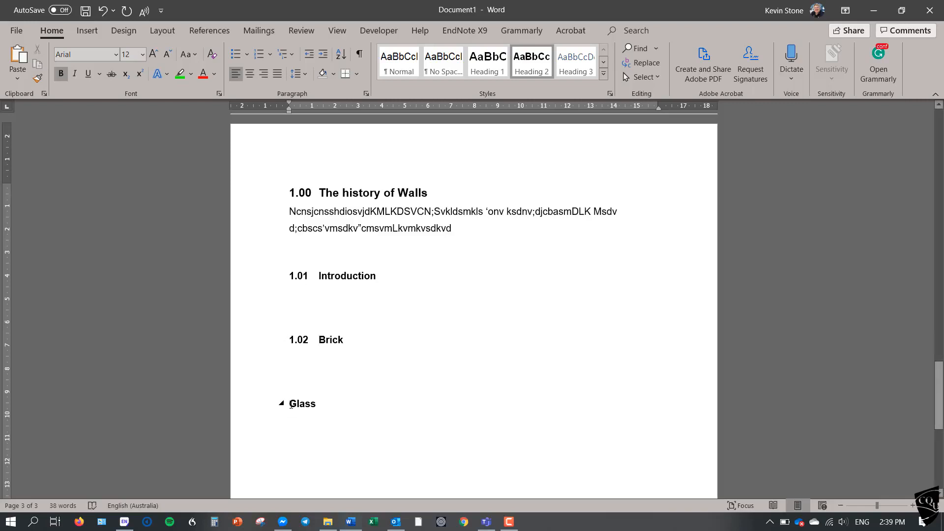
type("1.03")
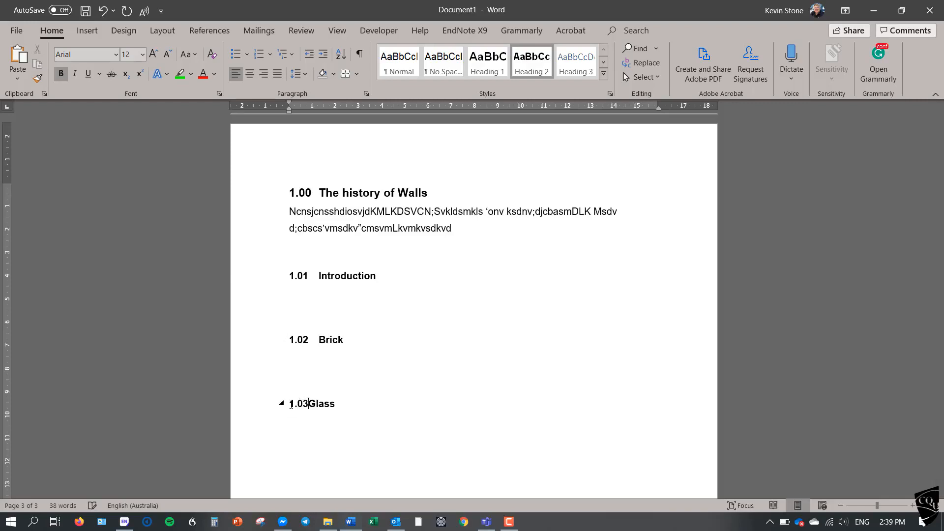
key("Tab")
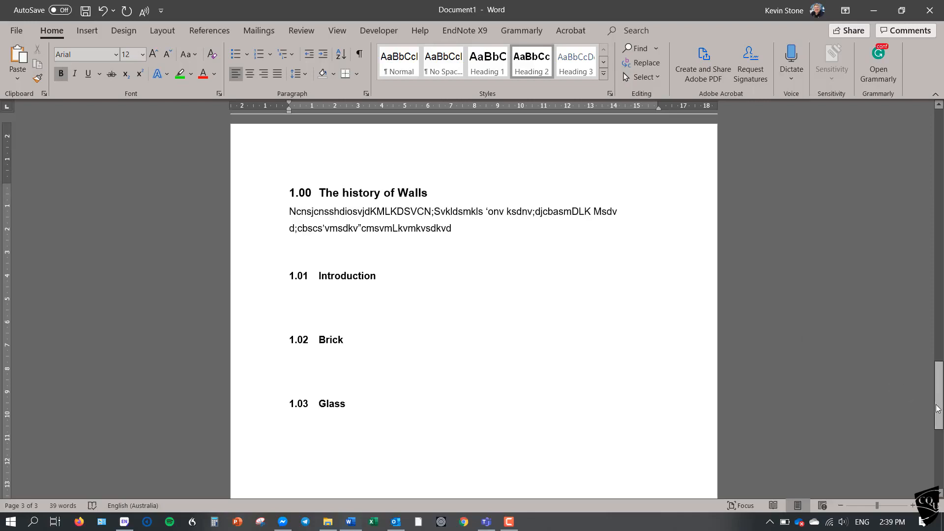
Add the line "Q3" below the Glass section and apply the Heading 1 style to it.
left_click_drag(938, 393, 938, 424)
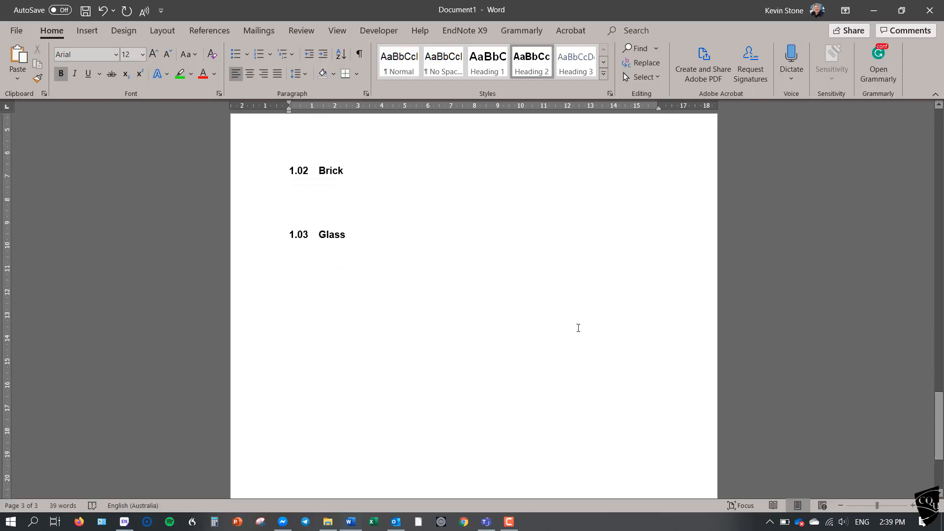
left_click(454, 296)
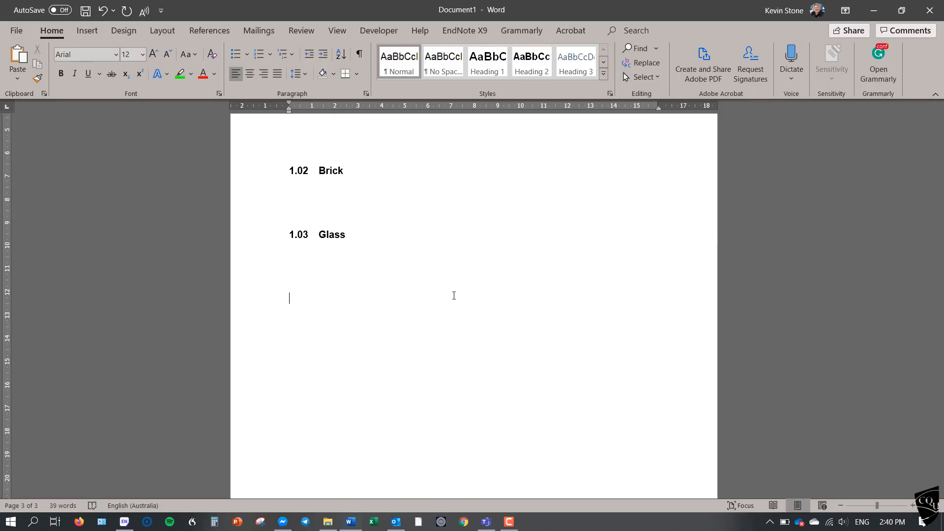
type("Q3")
left_click(246, 303)
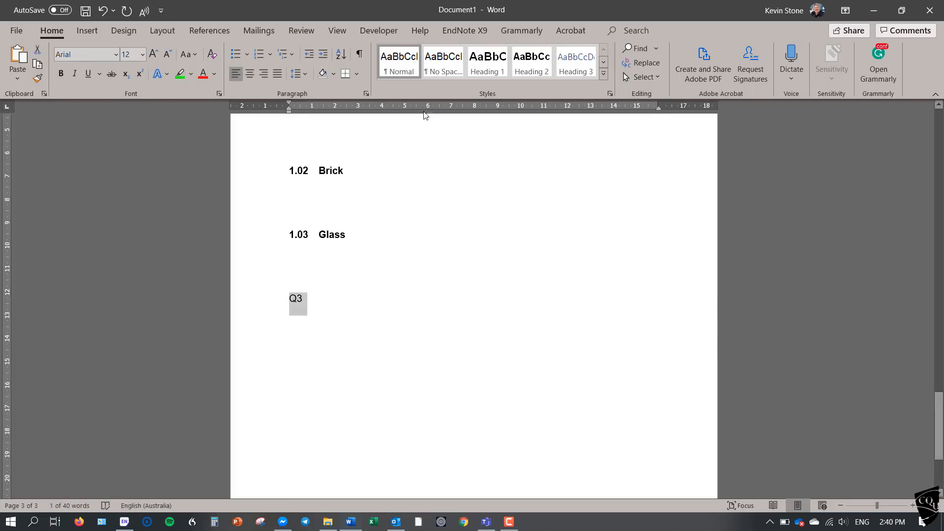
left_click(486, 61)
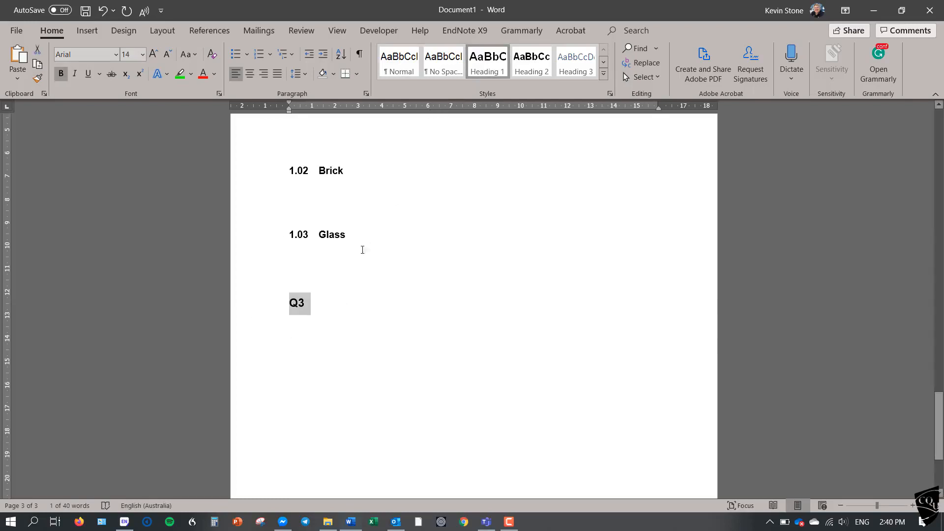
Insert a Next Page section break directly before the "Q3" heading.
left_click(309, 261)
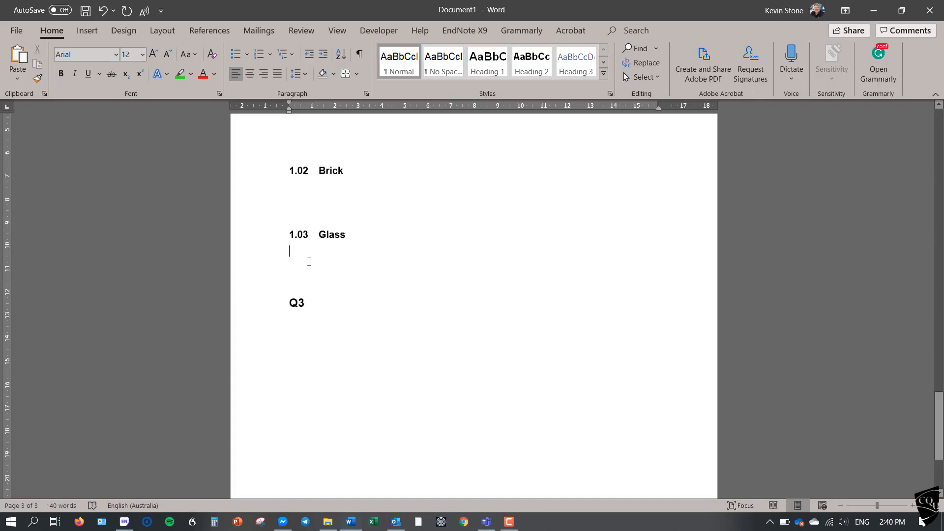
left_click(290, 304)
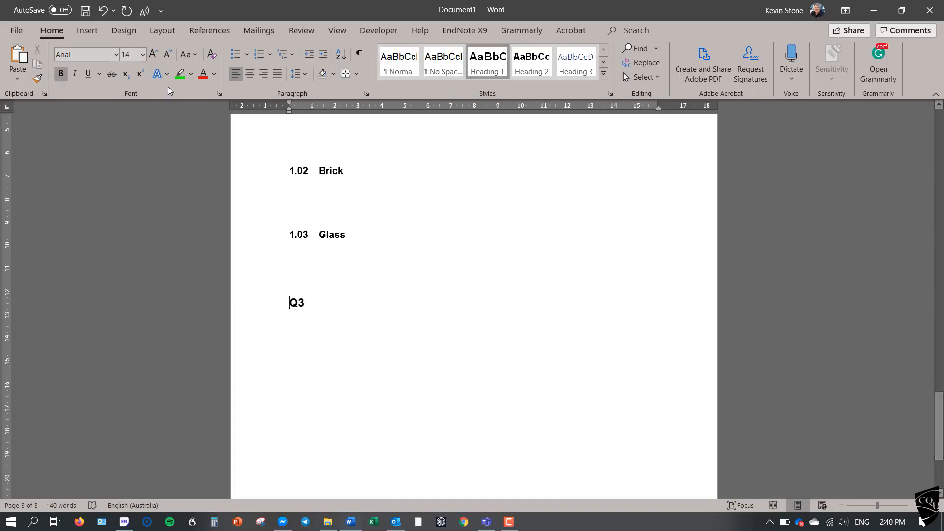
left_click(167, 35)
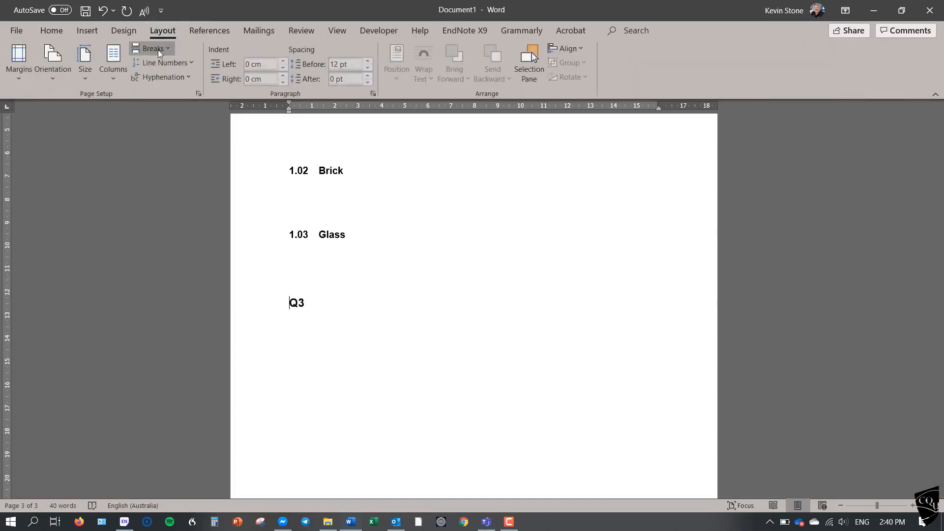
left_click(158, 49)
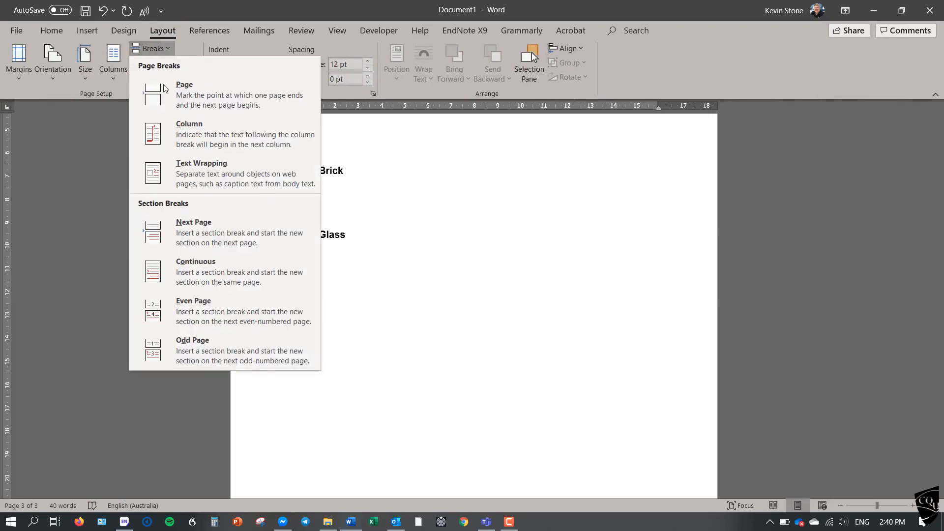
left_click(187, 226)
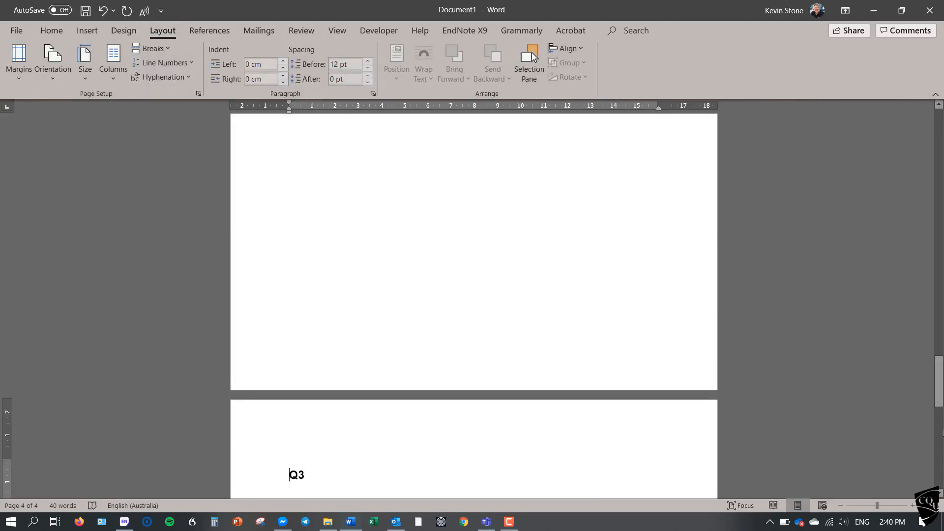
Enter "References" several blank lines below the "Q3" heading, followed by two new lines.
left_click_drag(939, 385, 940, 422)
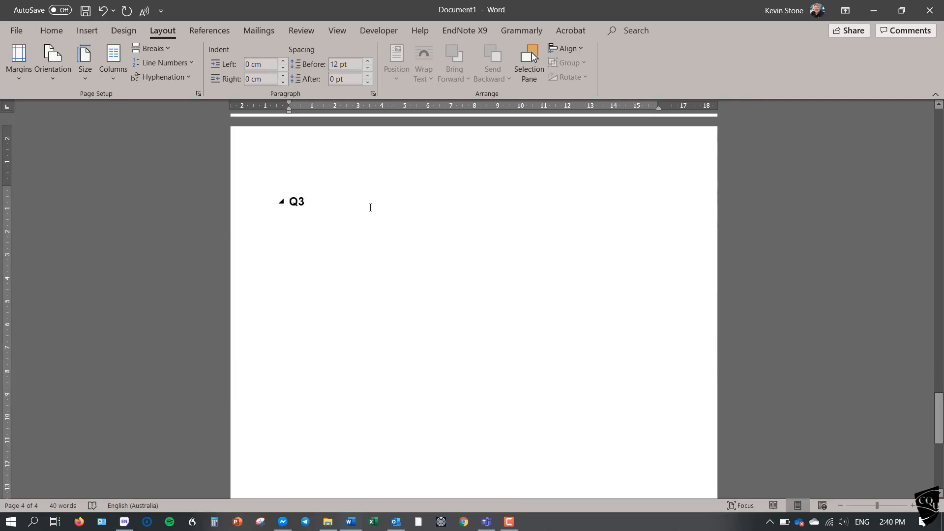
key("Return")
key("Return")
key("Return")
key("Return")
key("Return")
key("Return")
key("Return")
key("Return")
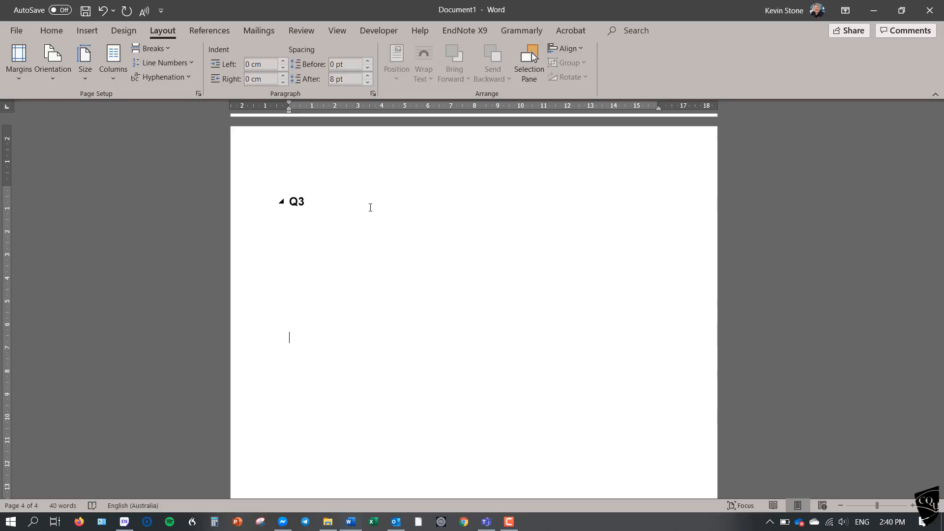
type("References")
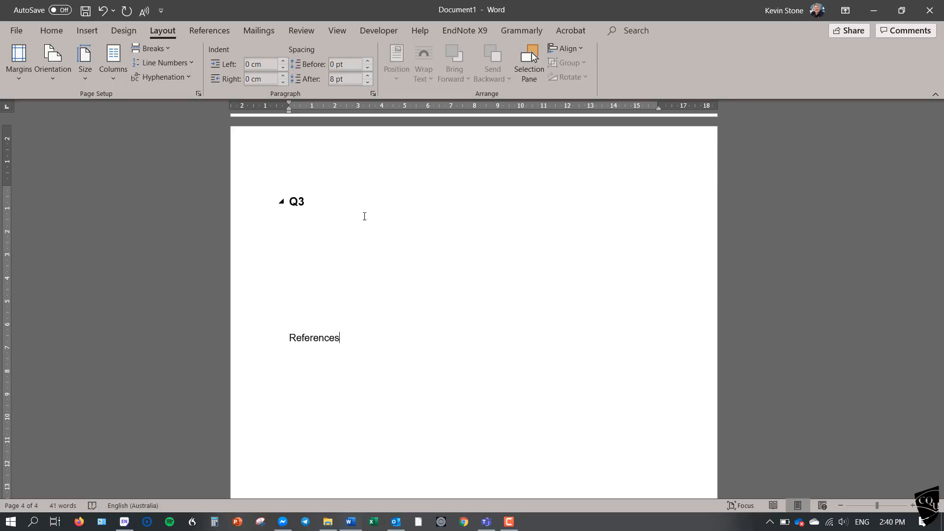
key("Return")
key("Return")
Apply the Heading 1 style to the "References" line.
left_click(259, 339)
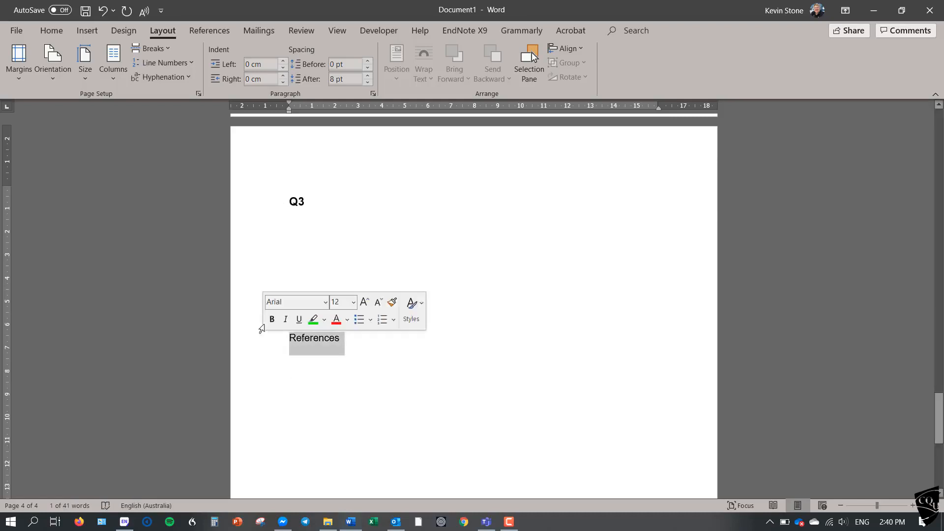
left_click(57, 38)
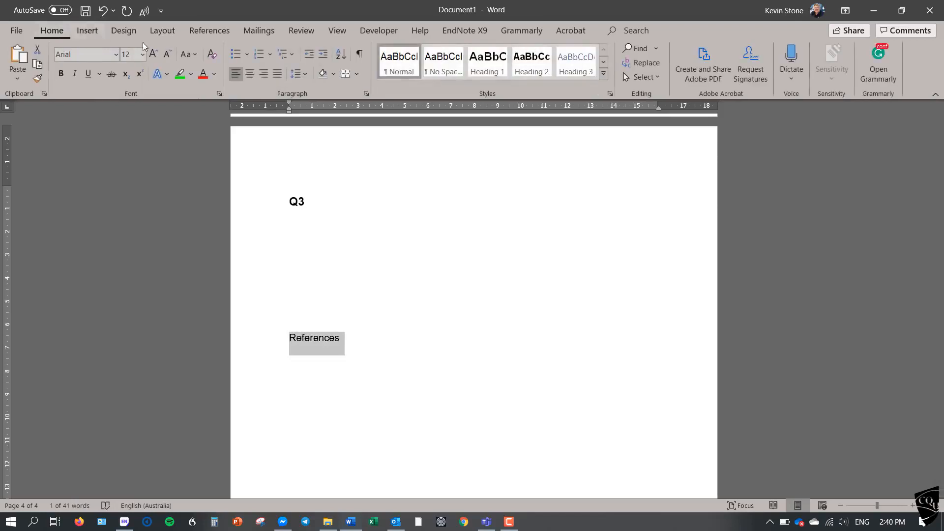
left_click(491, 74)
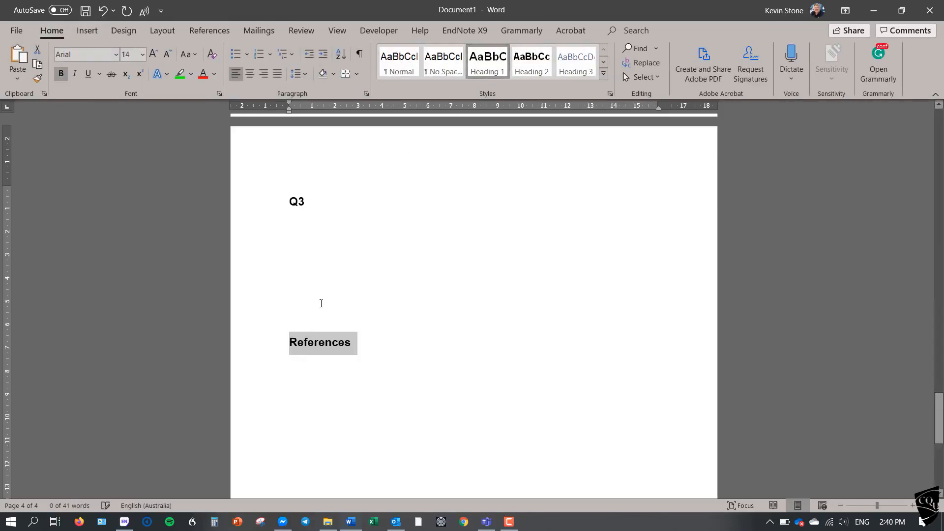
Insert a Next Page section break directly before the "References" heading.
left_click(291, 344)
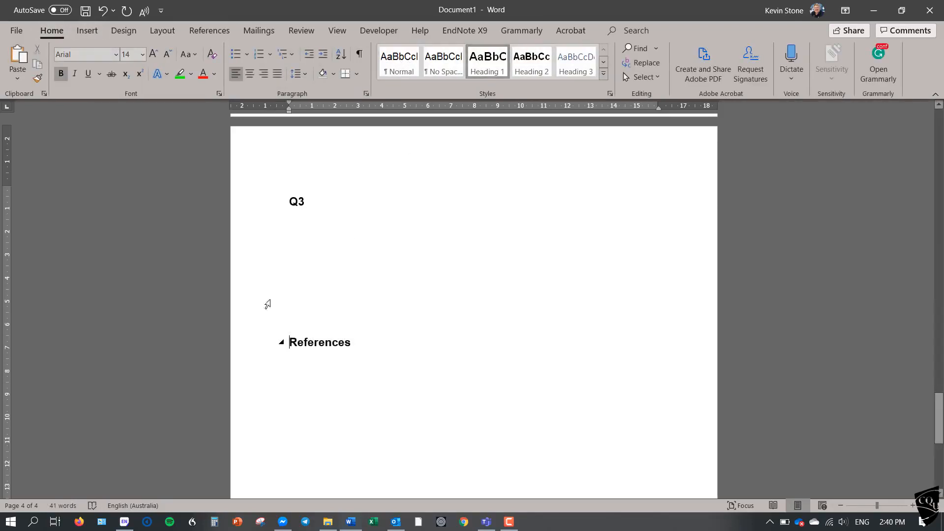
left_click(172, 29)
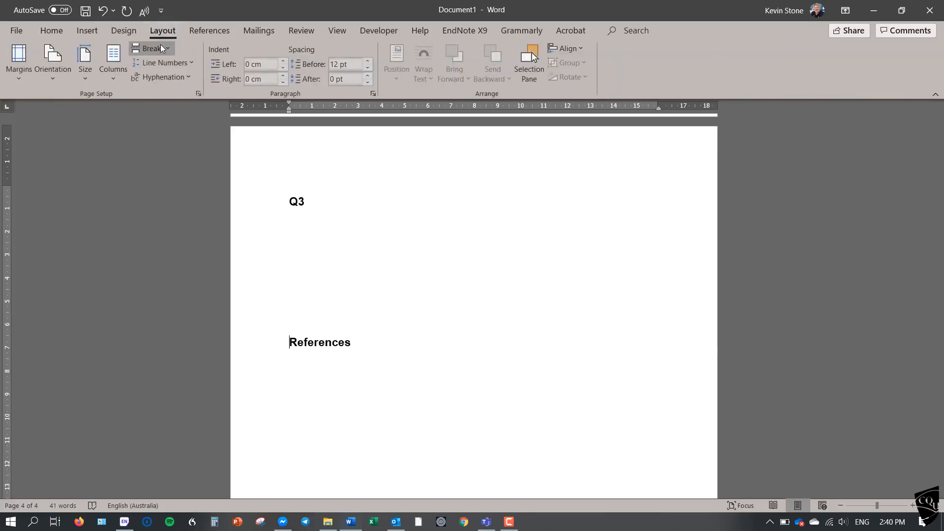
left_click(160, 45)
left_click(197, 225)
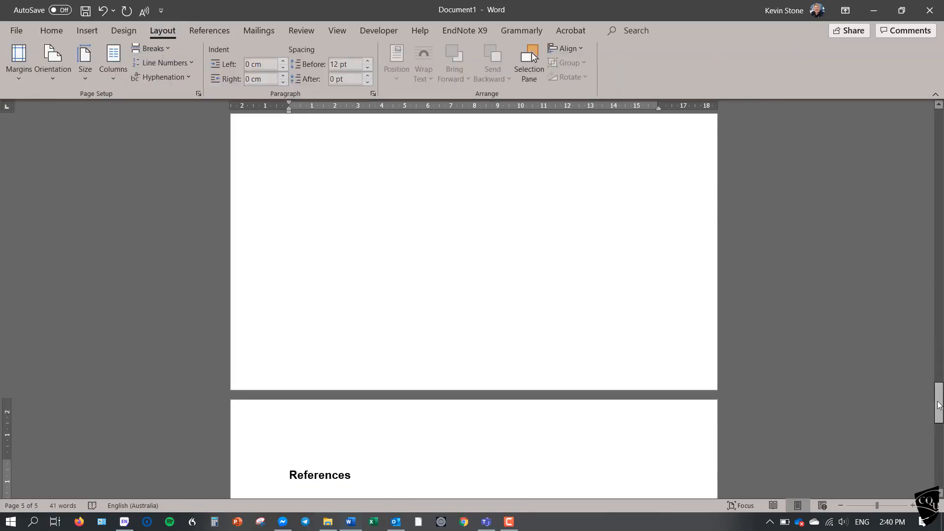
Open the footer of the contents page and insert a Bold Numbers 3 page number at the bottom of the page.
left_click_drag(938, 403, 938, 254)
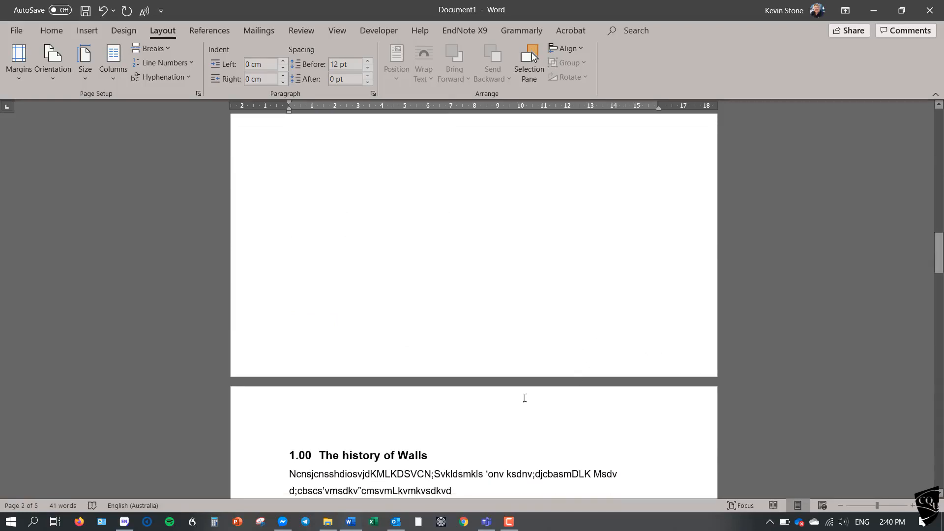
double_click(622, 359)
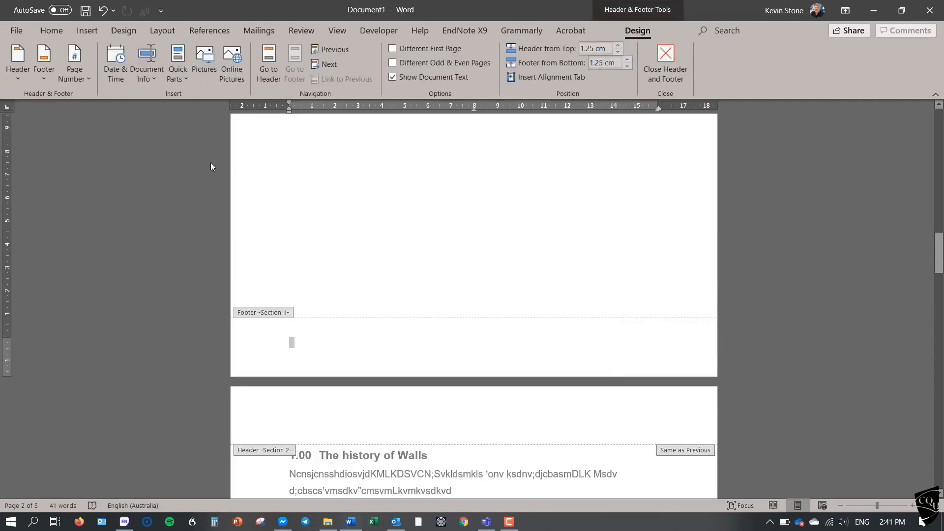
left_click(87, 78)
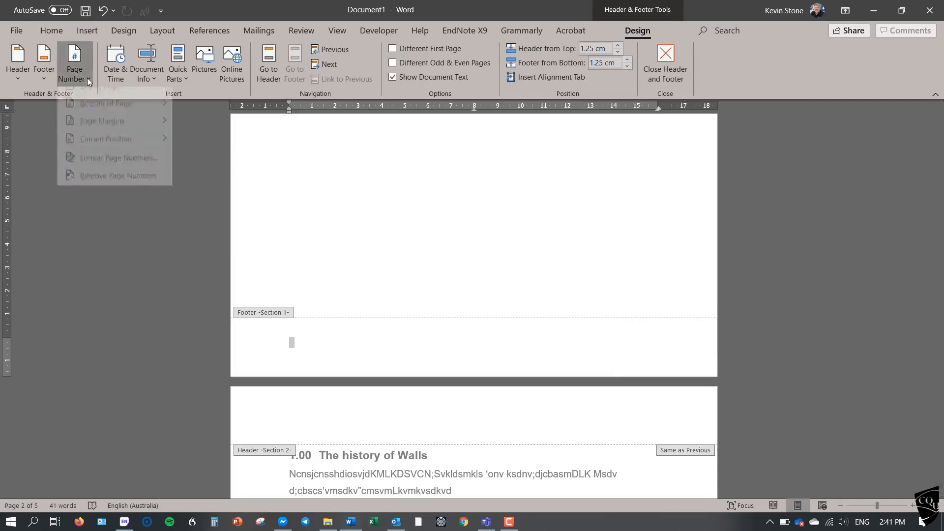
mouse_move(101, 113)
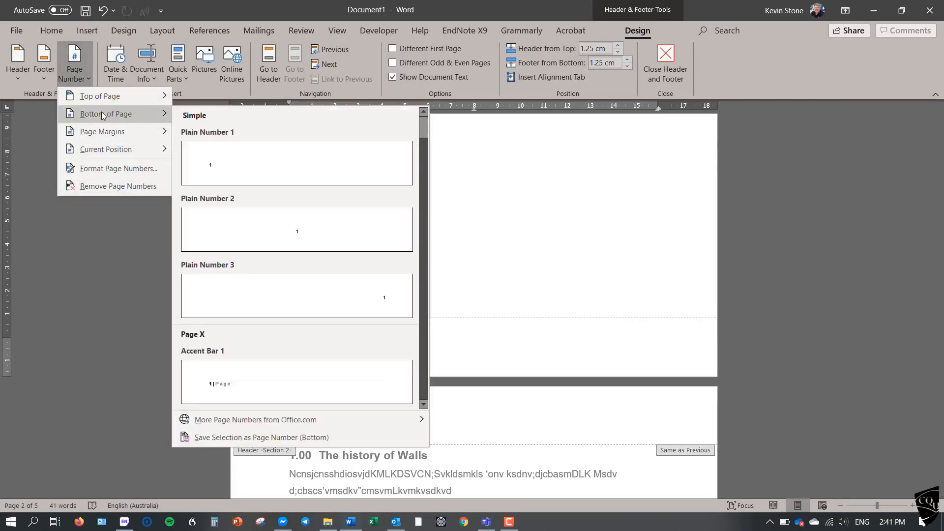
left_click(424, 372)
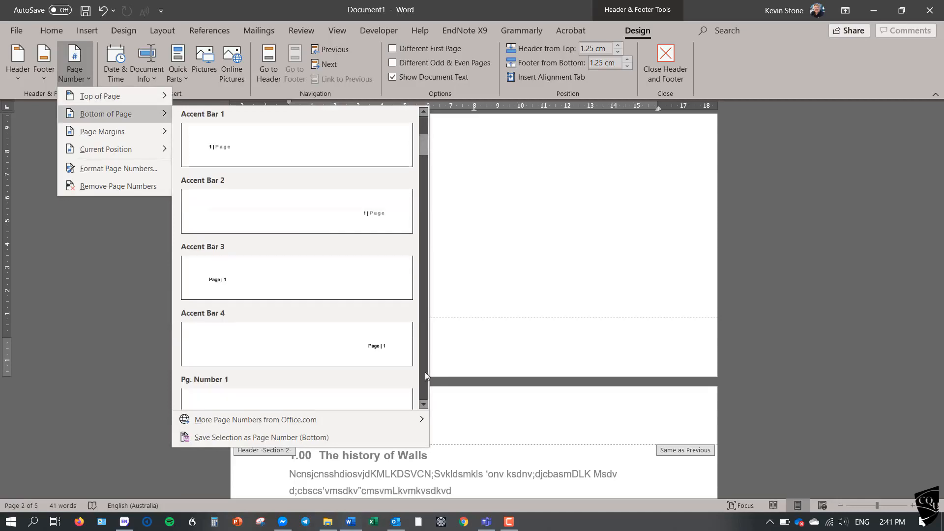
left_click(423, 404)
left_click(423, 405)
left_click(424, 404)
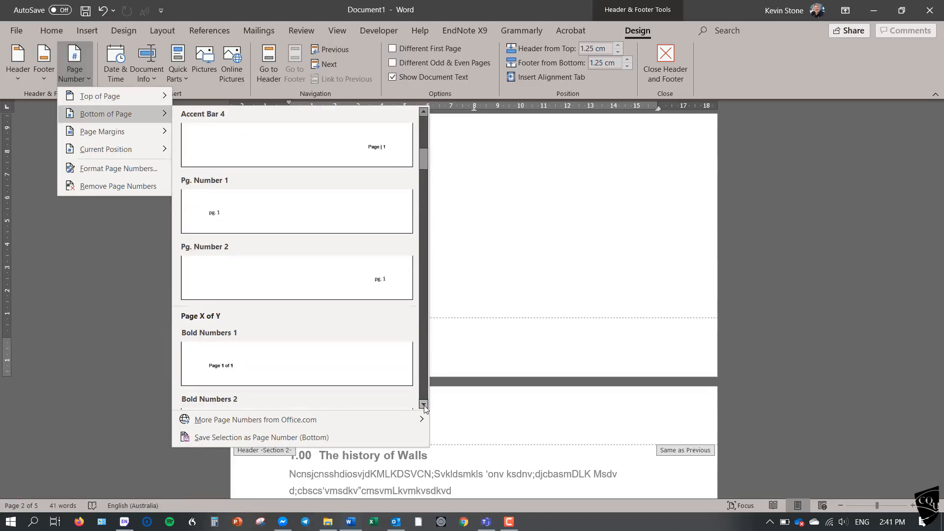
left_click(423, 404)
left_click(423, 404)
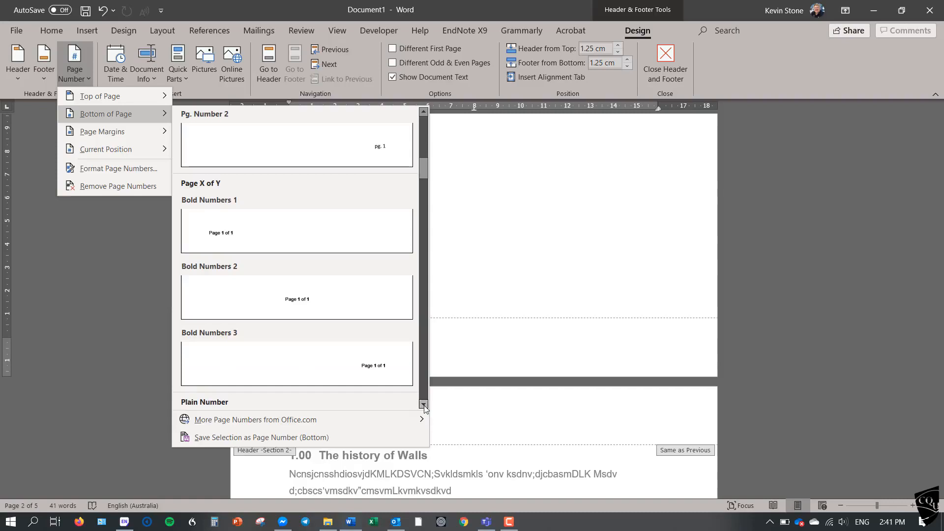
left_click(385, 369)
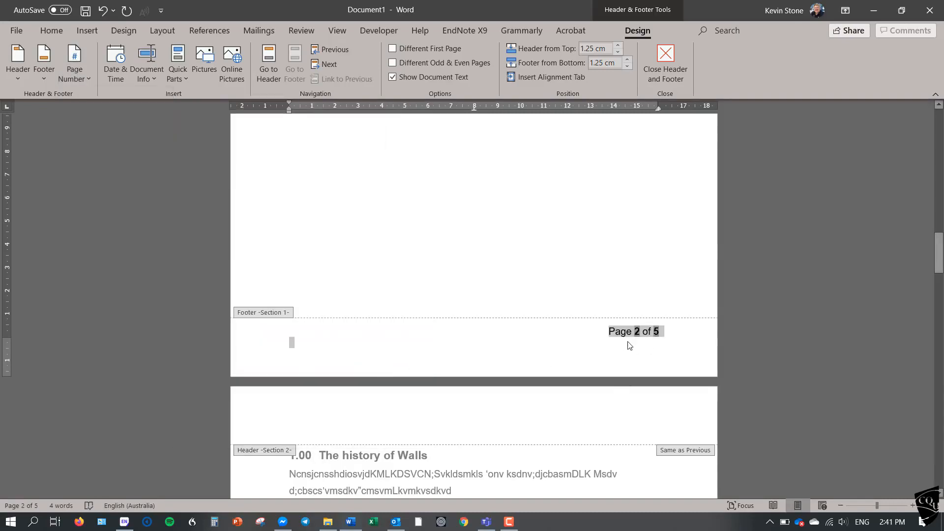
Reduce the footer page number's font size to 9 and return to the document body.
right_click(254, 339)
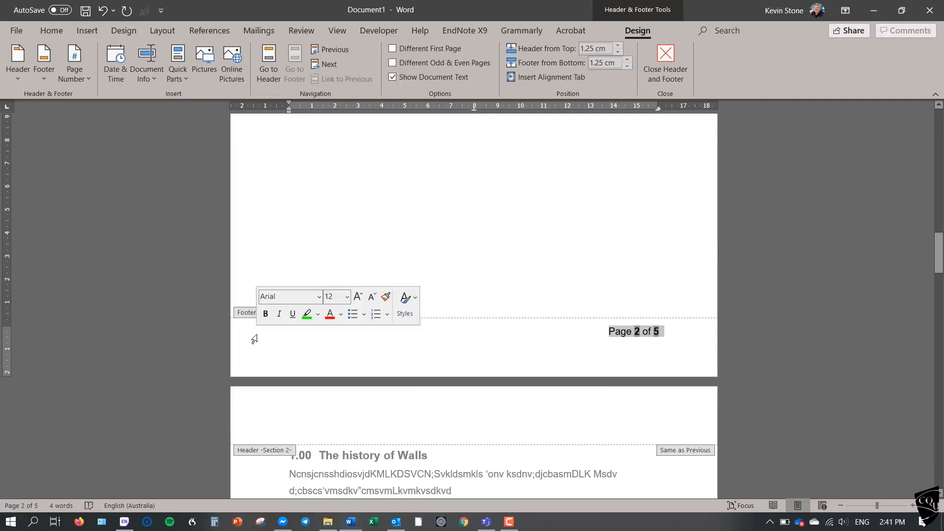
left_click(62, 31)
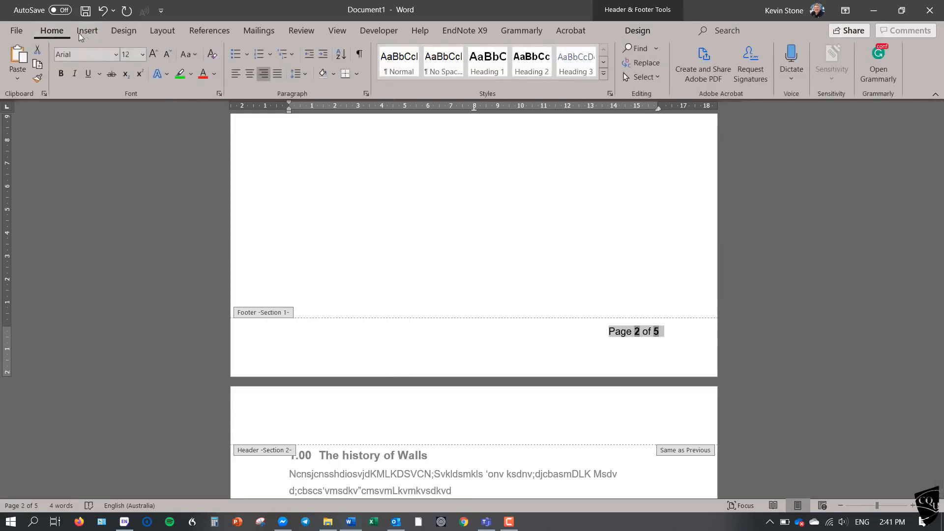
left_click(166, 54)
left_click(167, 54)
left_click(166, 54)
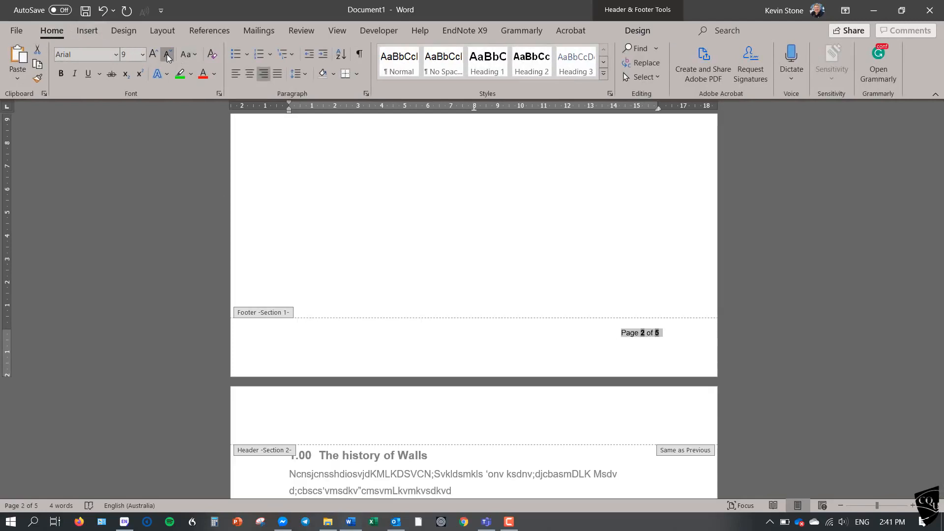
double_click(407, 212)
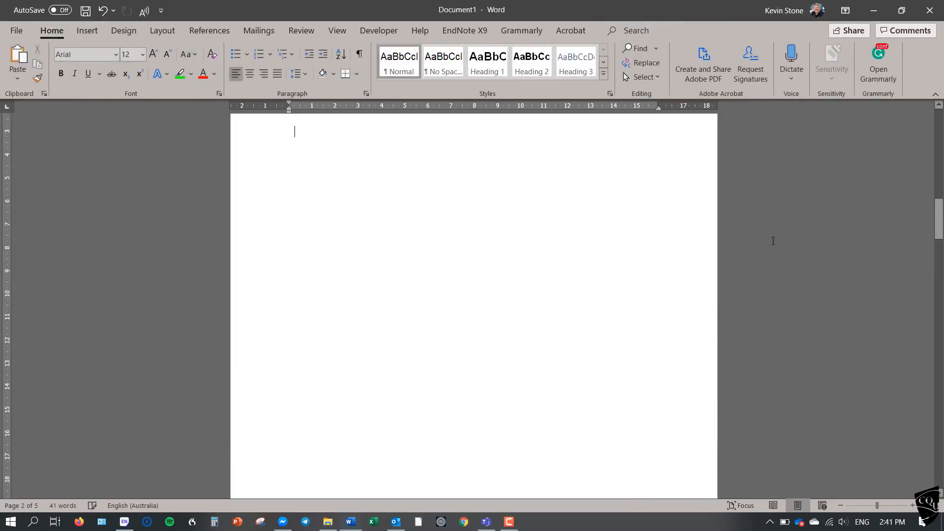
Turn on Different First Page for the cover page's footer and close the footer.
left_click_drag(939, 218, 939, 184)
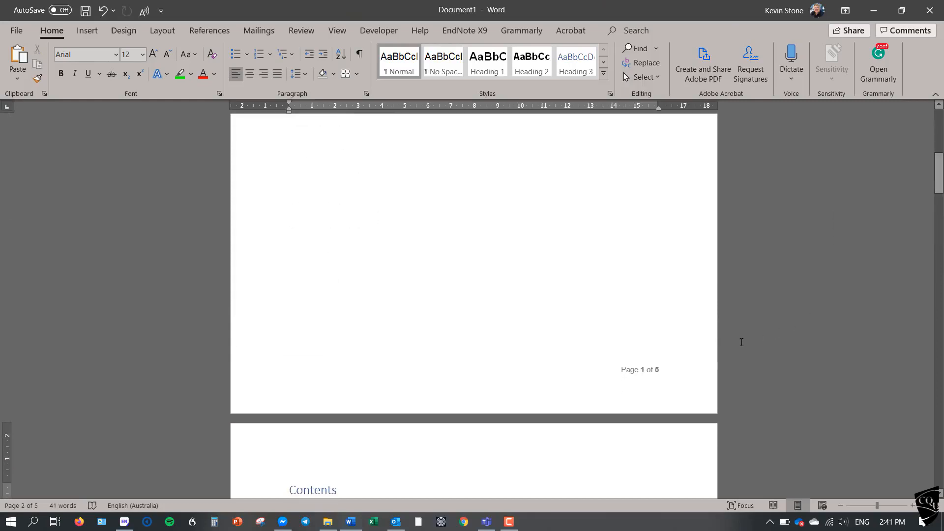
double_click(648, 376)
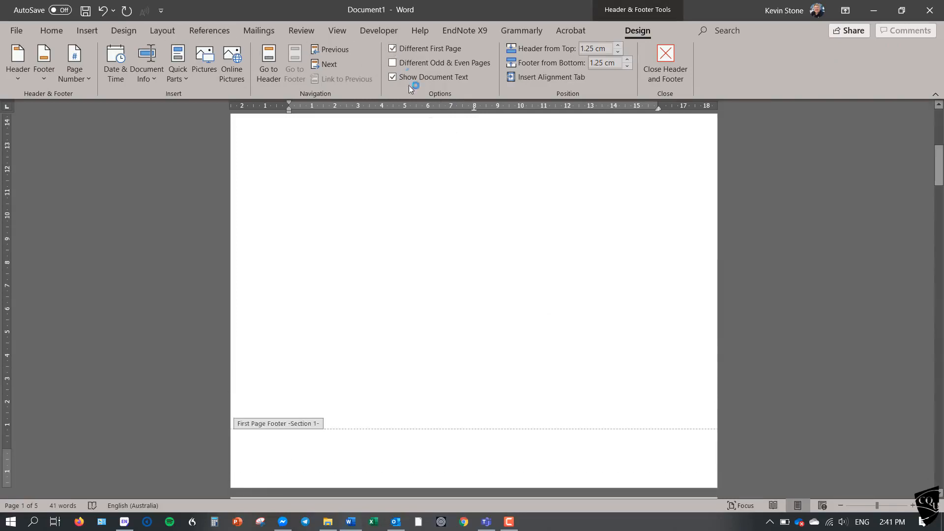
double_click(511, 295)
Update the table of contents on the second page from the document's headings.
mouse_move(941, 156)
left_mouse_down()
mouse_move(941, 129)
mouse_move(938, 244)
mouse_move(936, 200)
left_mouse_up()
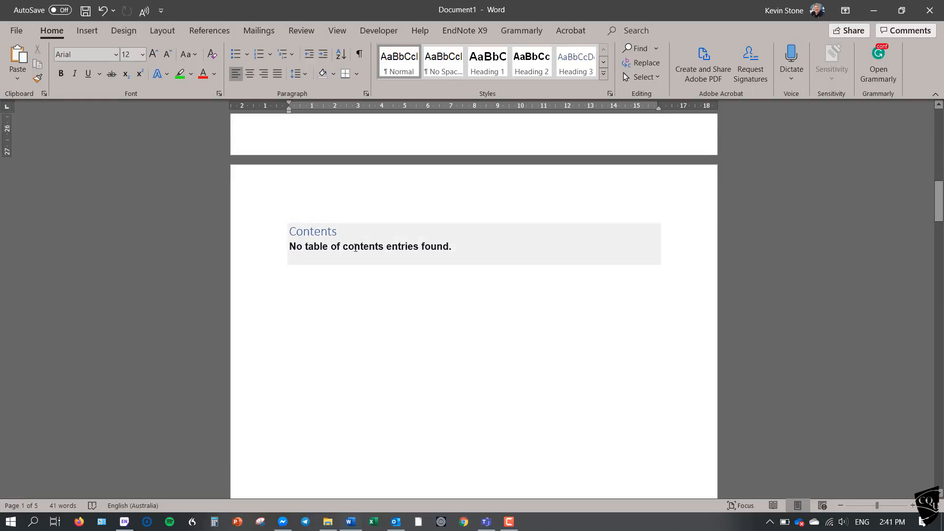
left_click(355, 248)
left_click(355, 217)
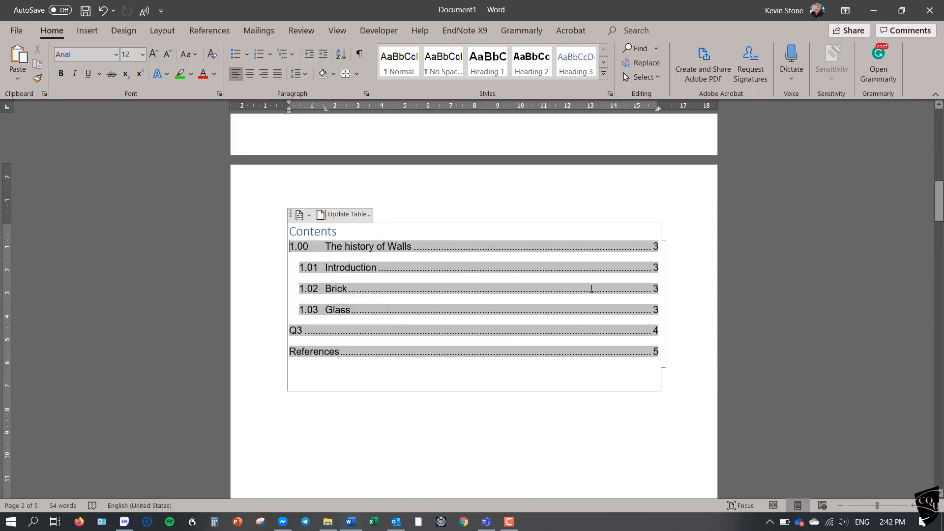
left_click(545, 482)
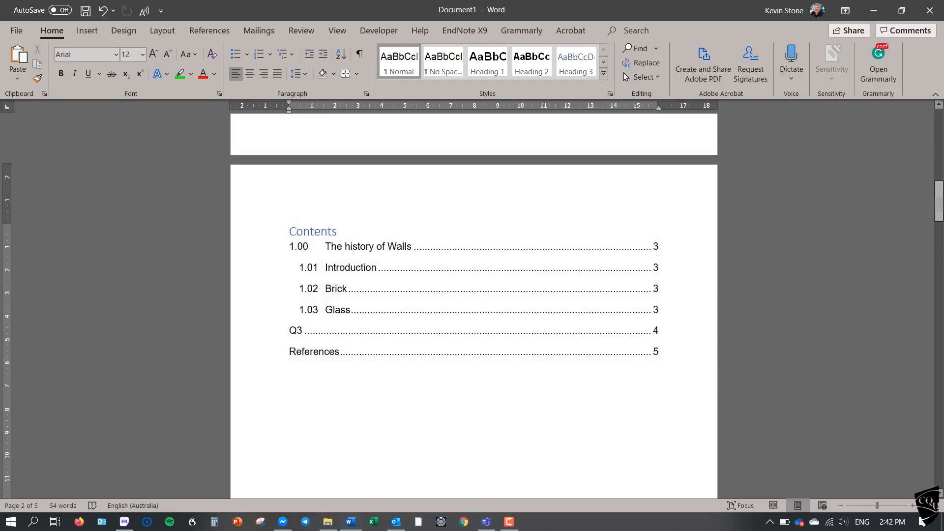
Add the line "What a big smile" below the Q3 heading, followed by two line breaks, and apply the Heading 2 style to it.
left_click_drag(939, 200, 940, 341)
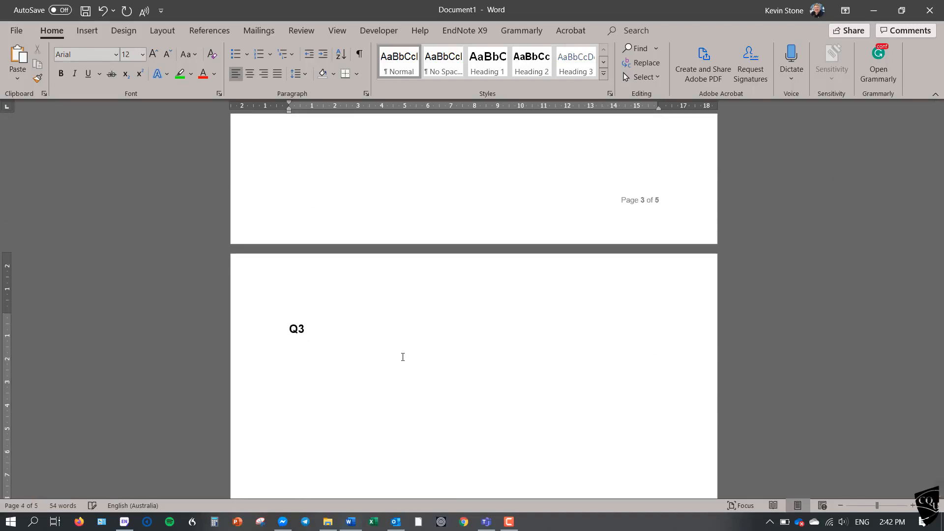
type("What a big smile")
key("Return")
key("Return")
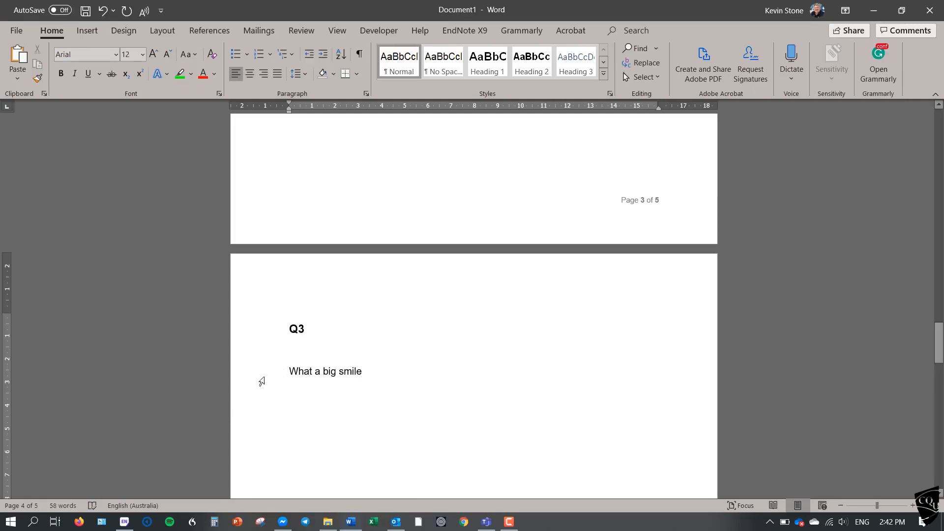
left_click(260, 377)
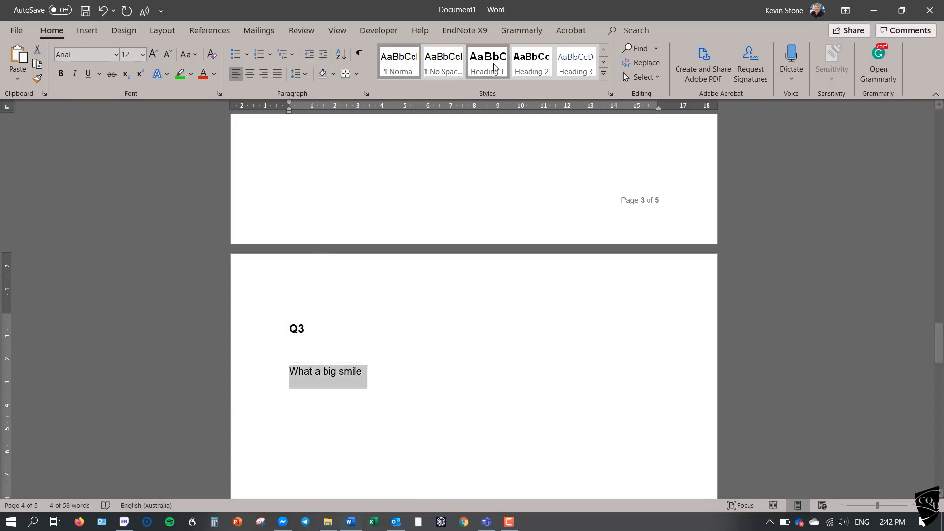
left_click(533, 71)
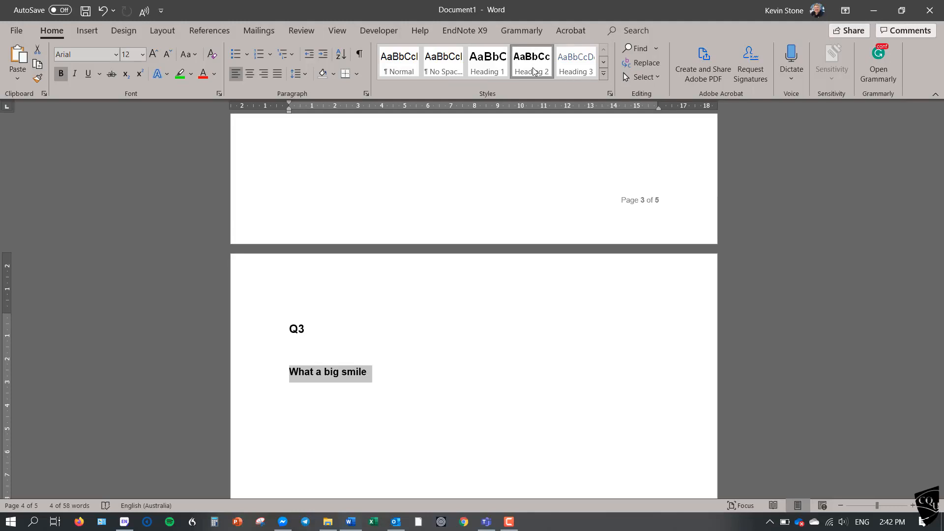
Update the entire table of contents to include the new Heading 2 entry under Q3.
key("ctrl+Home")
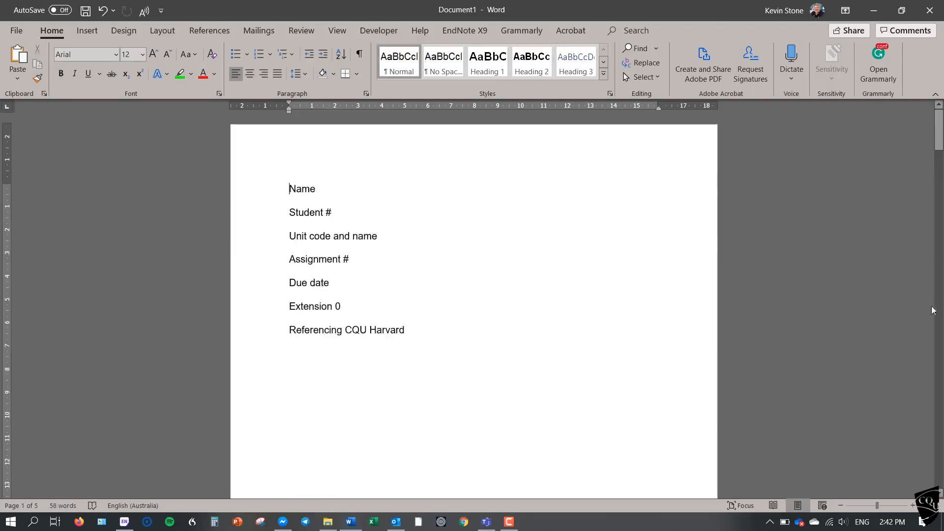
scroll(939, 435, "down", 10)
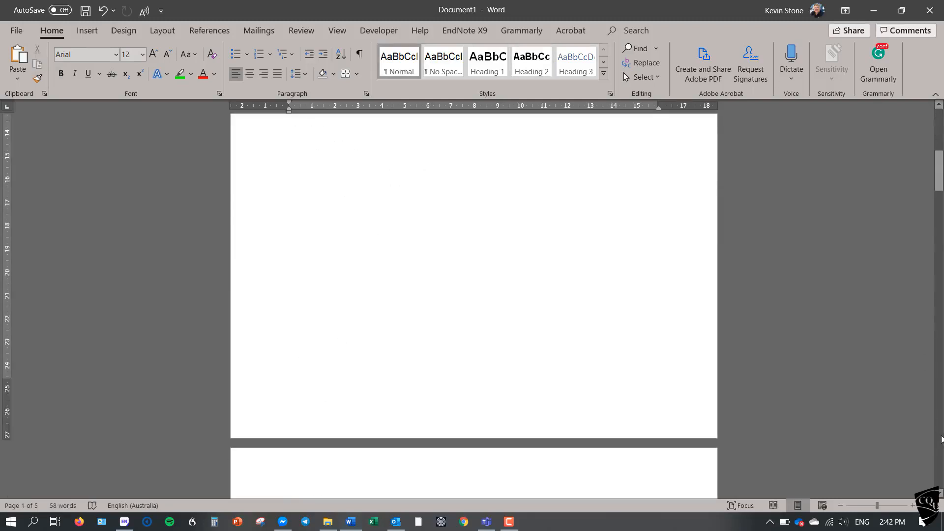
left_click(526, 244)
left_click(403, 190)
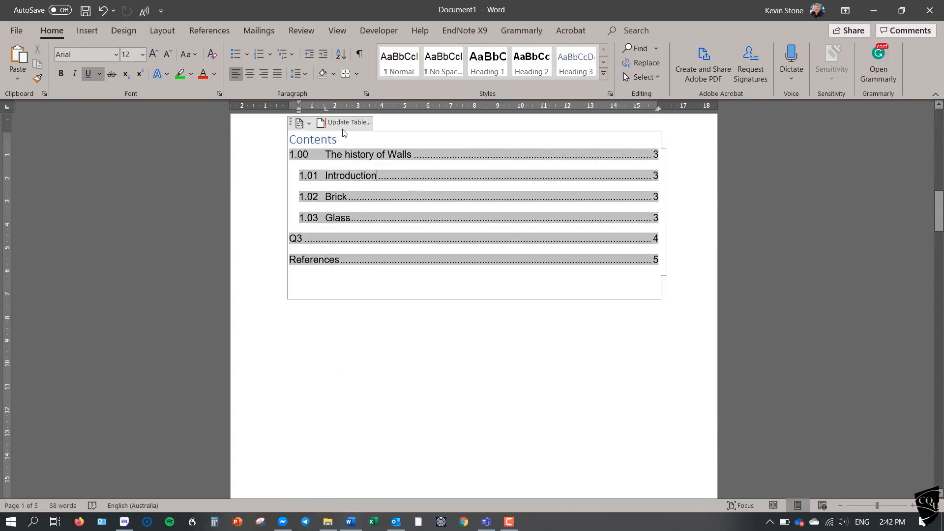
left_click(346, 123)
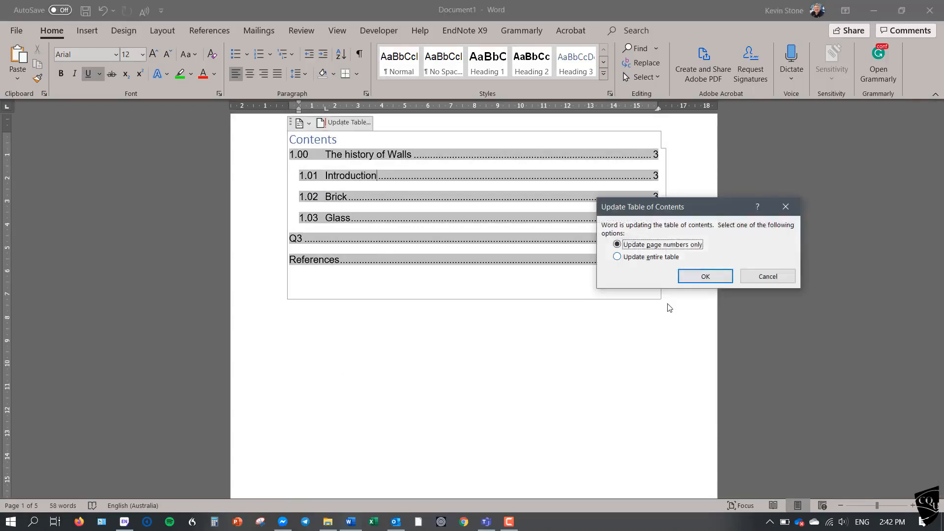
left_click(654, 258)
left_click(701, 277)
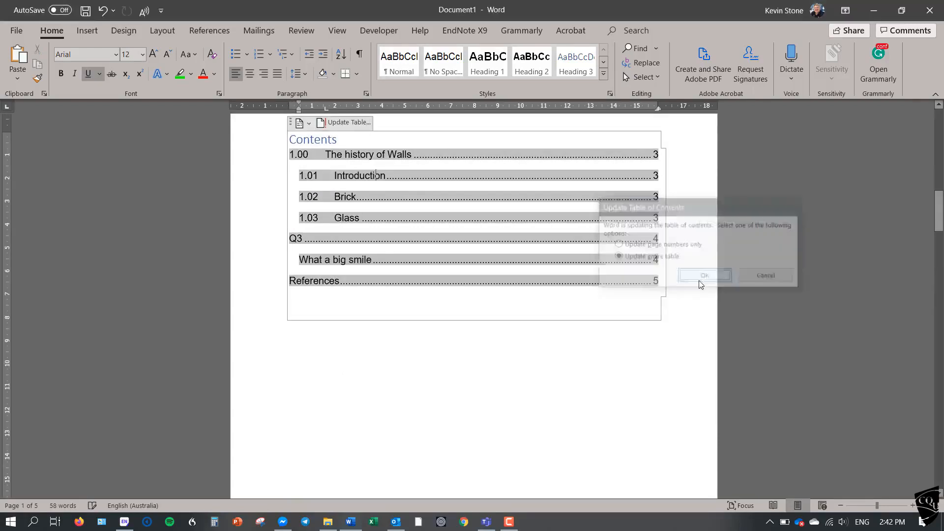
double_click(462, 366)
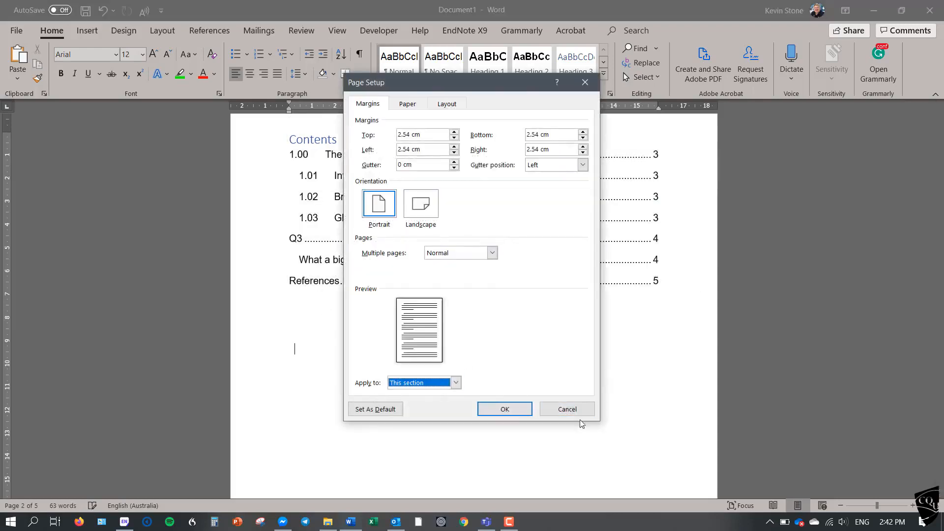
left_click(567, 409)
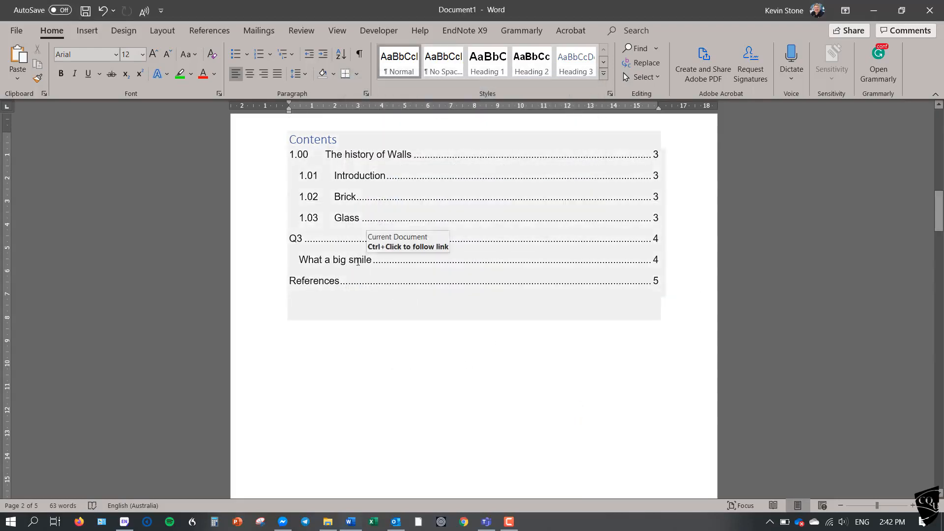
left_click(413, 374)
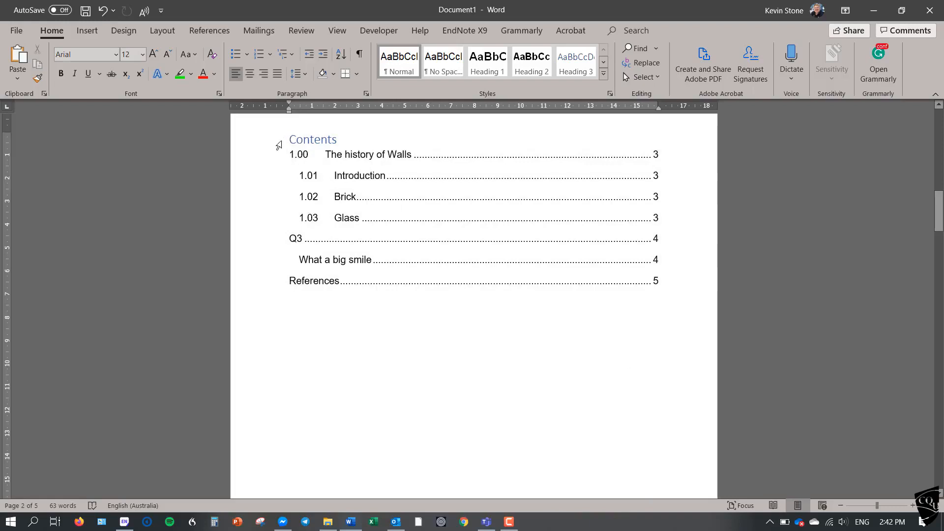
Make the "Contents" title of the table of contents bold and set its font colour to black.
left_click(279, 145)
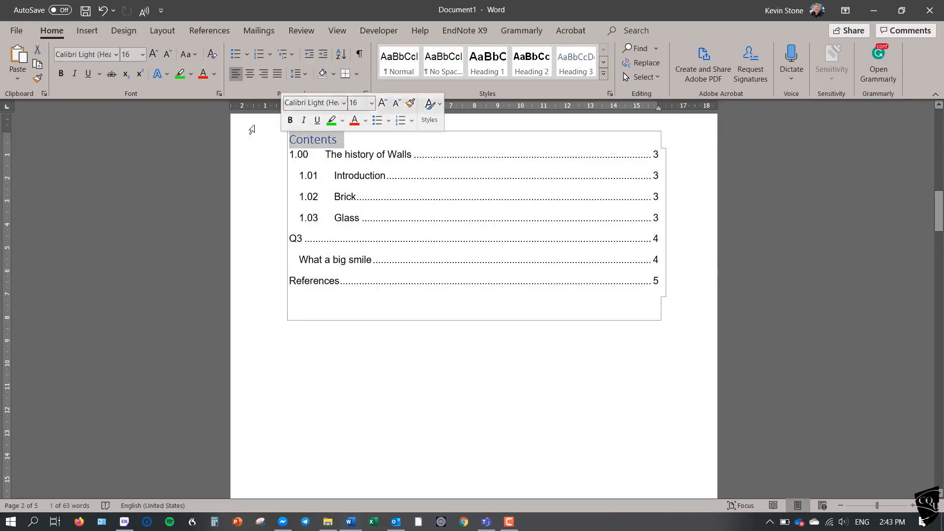
left_click(61, 75)
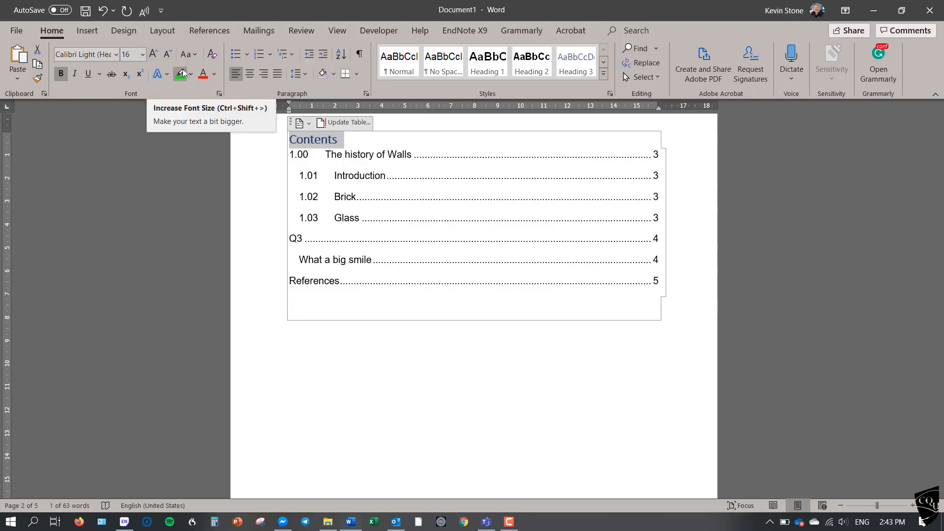
left_click(216, 77)
left_click(216, 89)
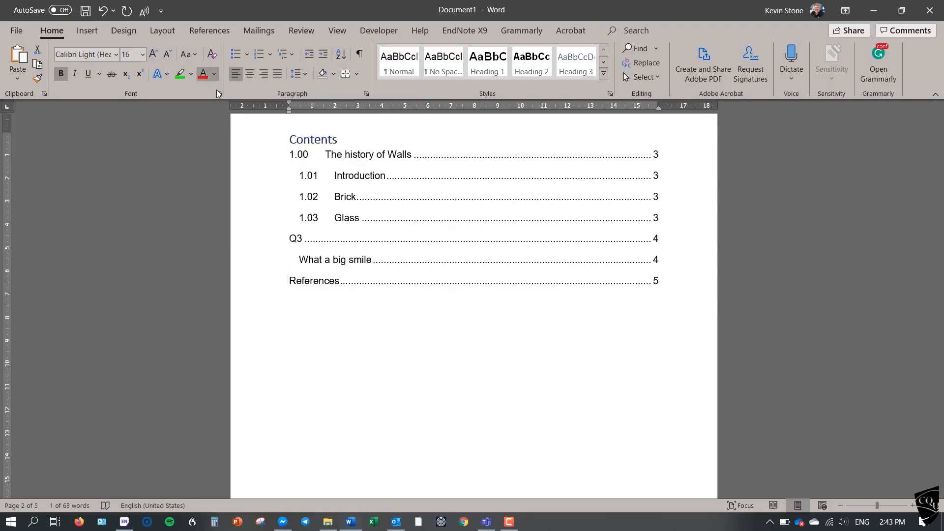
left_click(374, 337)
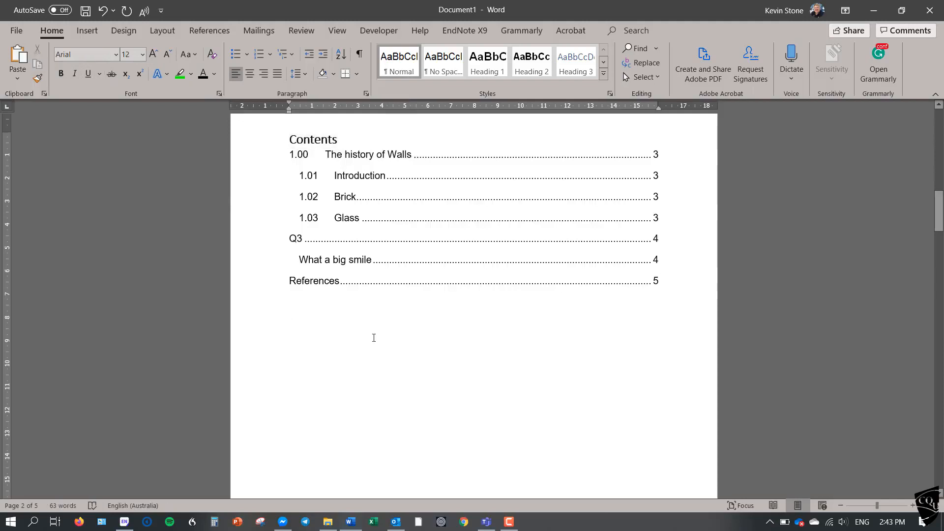
left_click_drag(939, 210, 936, 125)
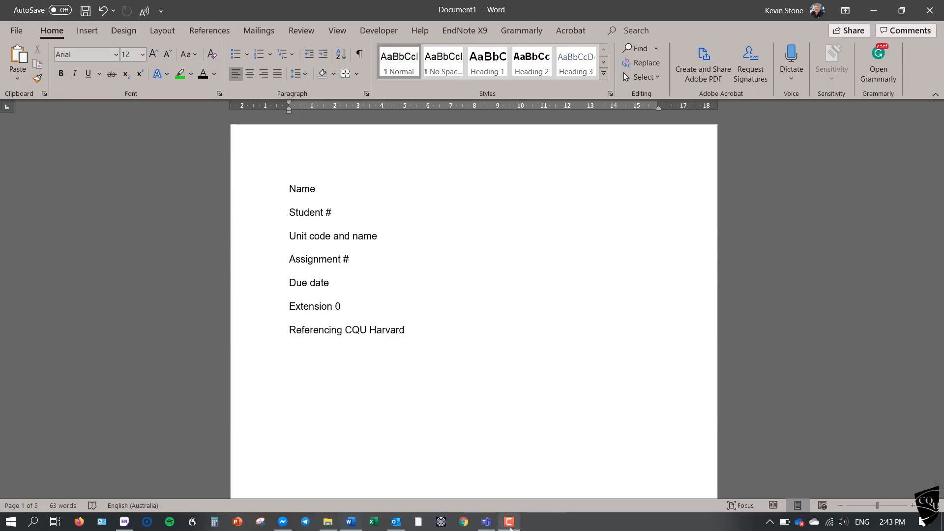
mouse_move(510, 528)
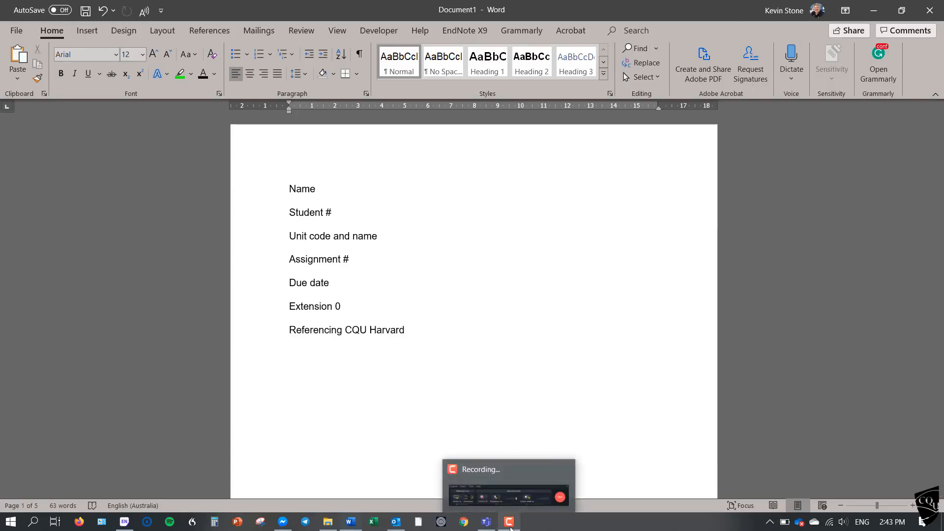
left_click(510, 529)
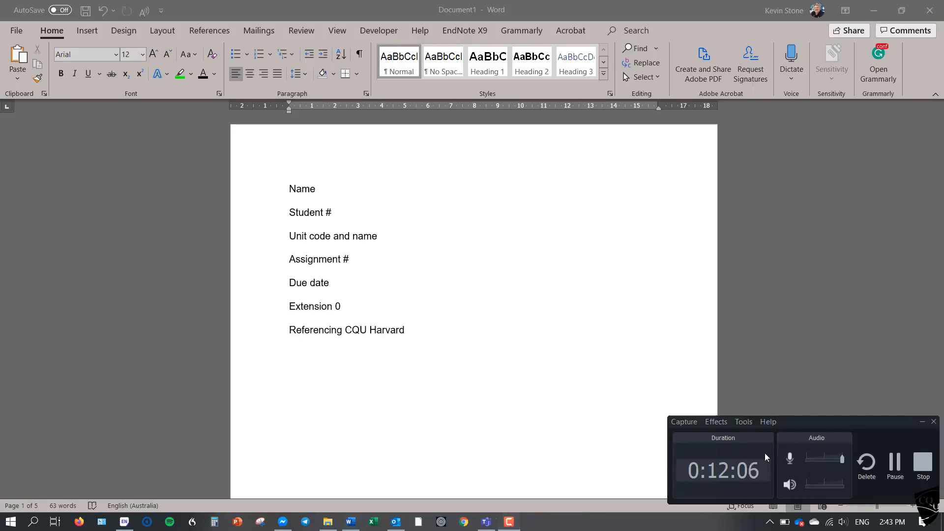